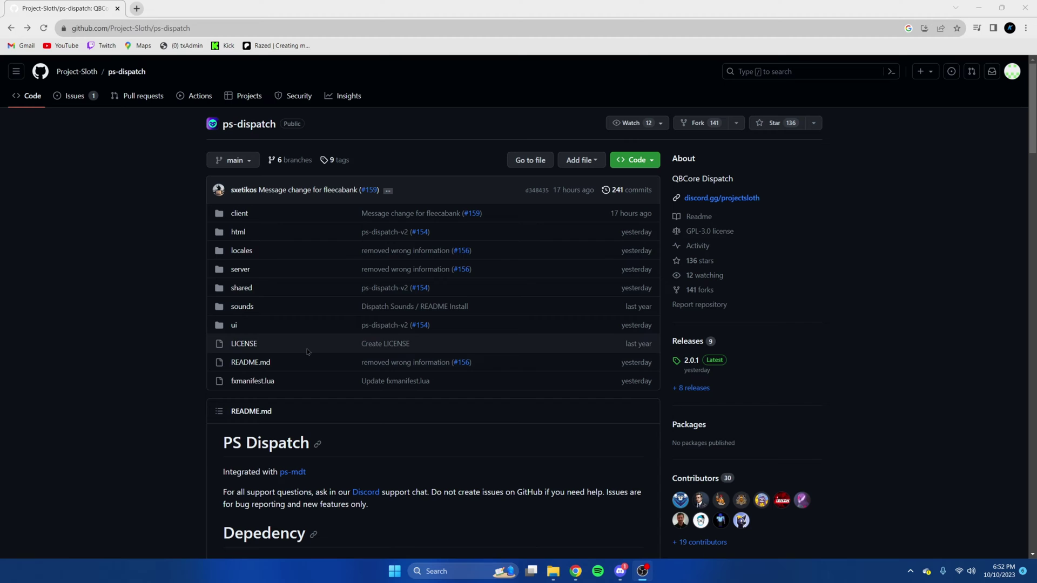
Open the ox_lib and ps-mdt dependency repositories in new browser tabs.
scroll(416, 322, "down", 3)
scroll(415, 322, "down", 1)
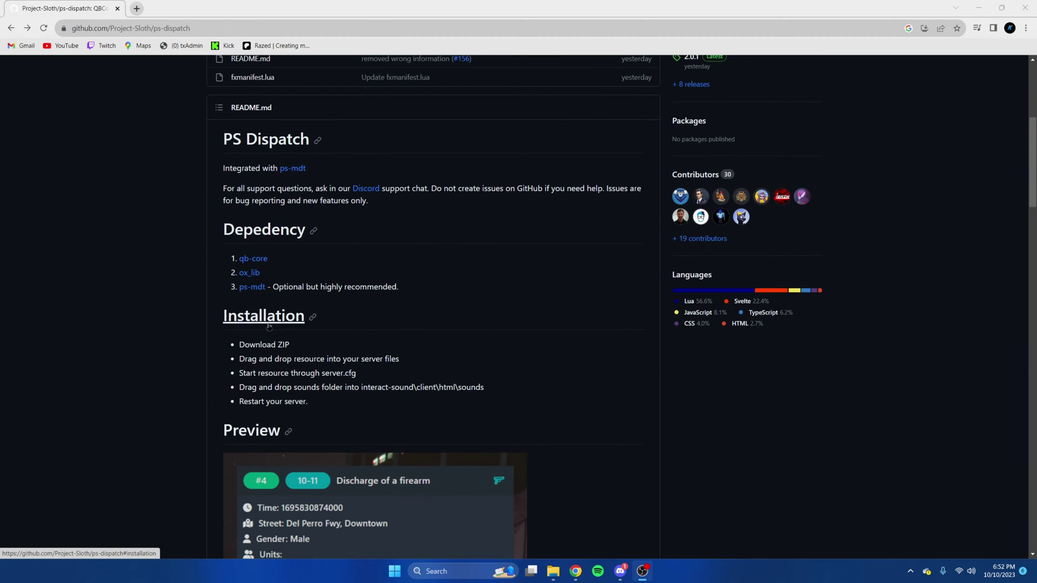
scroll(486, 349, "down", 5)
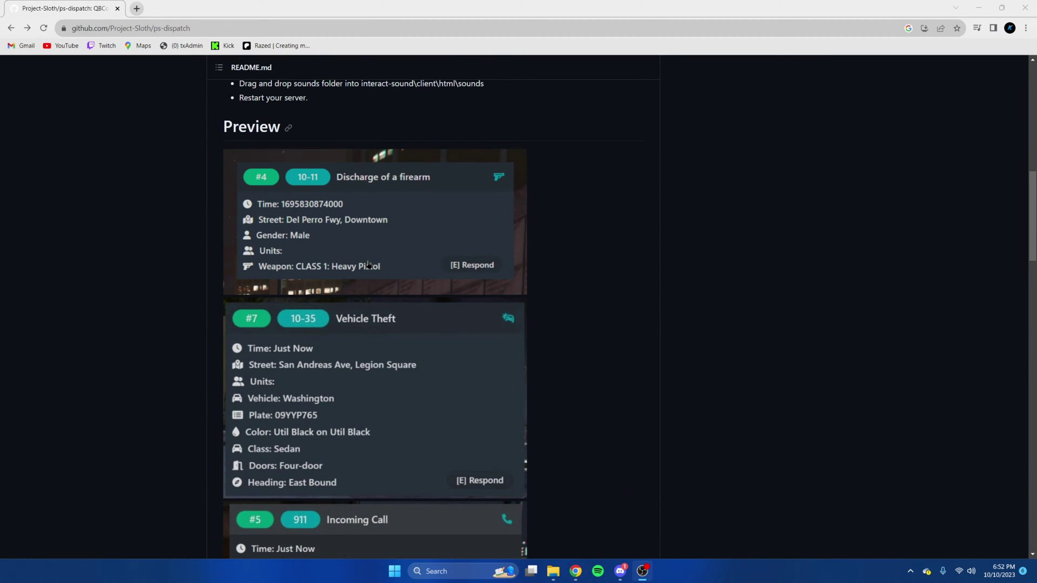
scroll(561, 387, "up", 5)
scroll(569, 401, "up", 1)
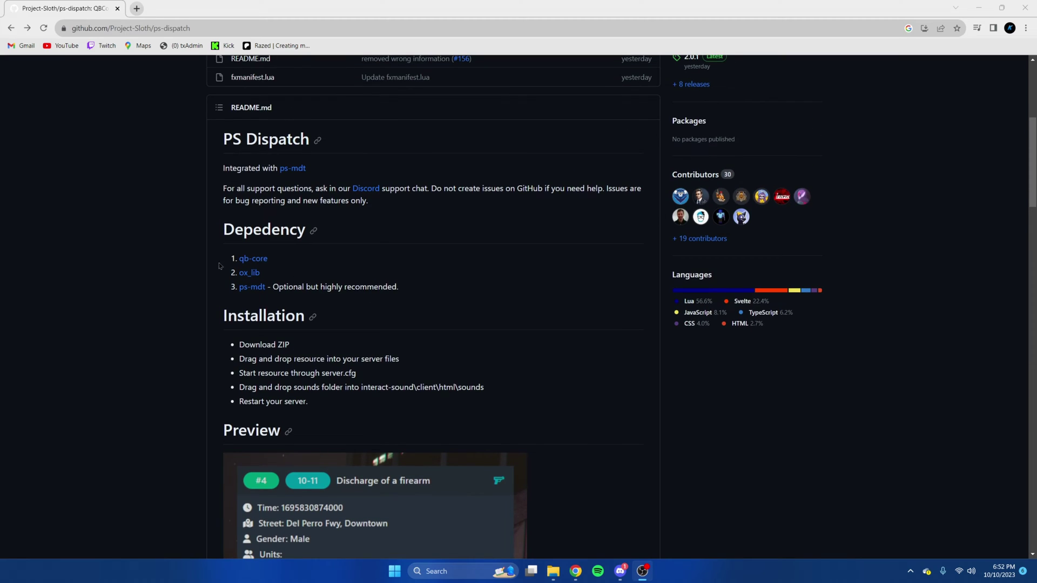
scroll(331, 286, "up", 2)
right_click(253, 374)
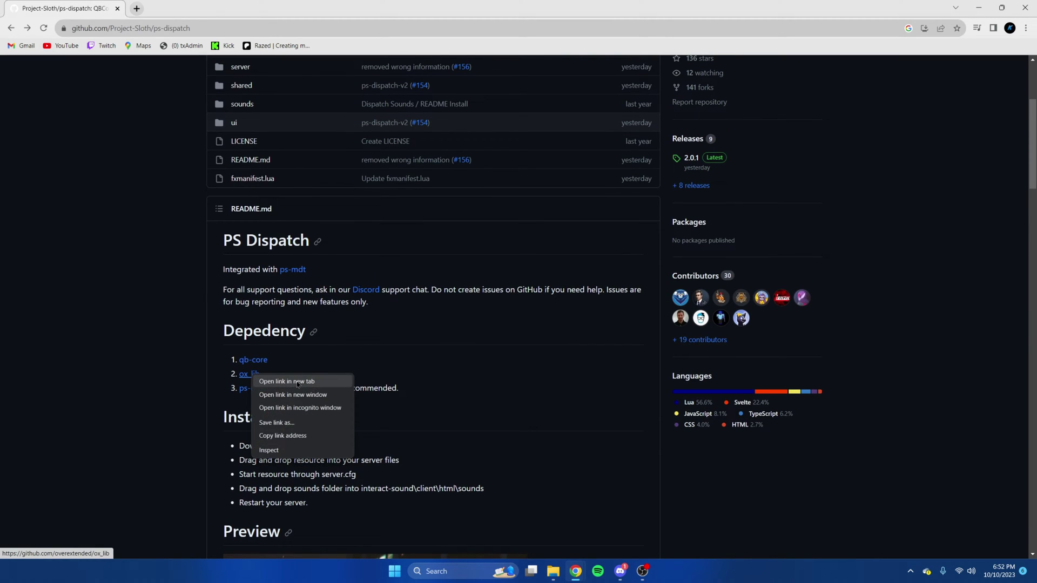
left_click(272, 379)
right_click(250, 390)
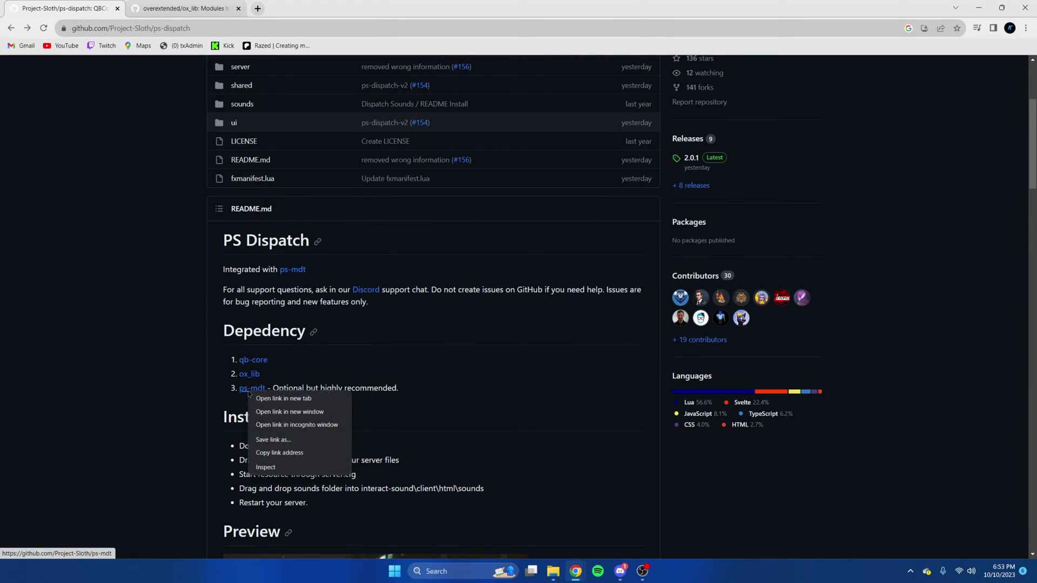
left_click(283, 398)
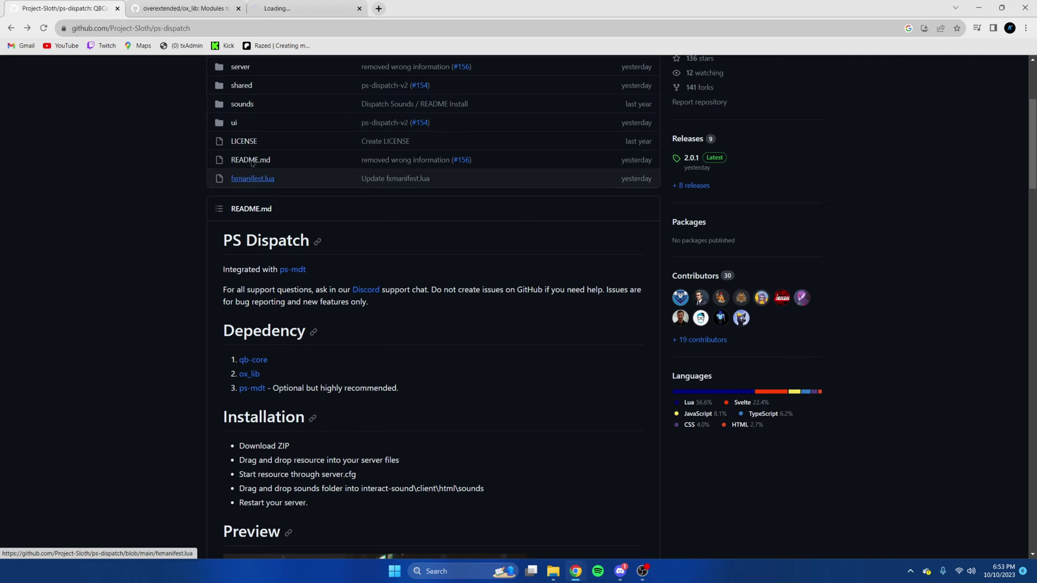
Download the ps-dispatch 2.0.1 source code zip and the ox_lib v3.10.1 ox_lib.zip.
left_click(698, 169)
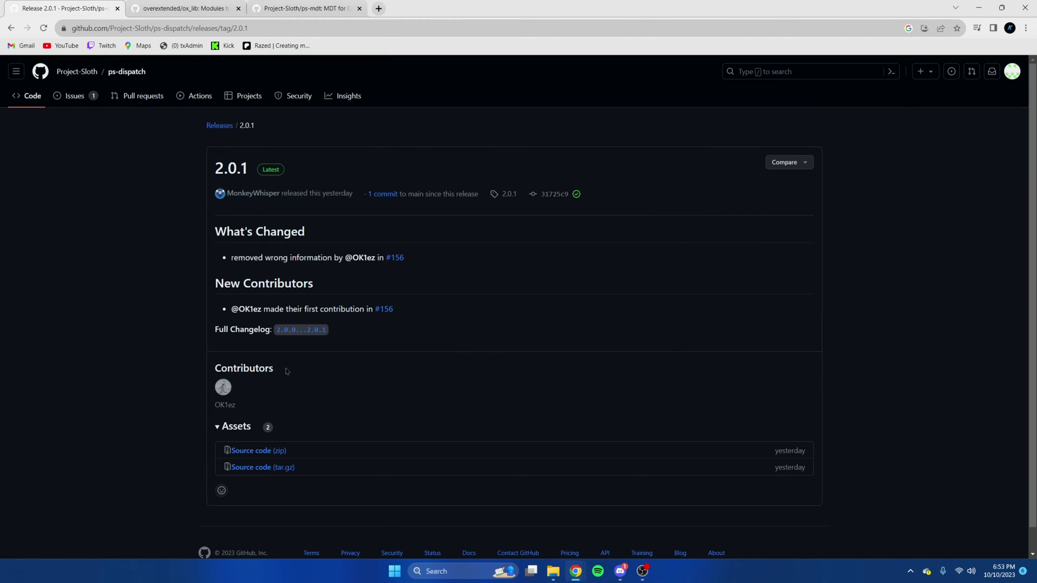
left_click(257, 452)
key("ctrl+Tab")
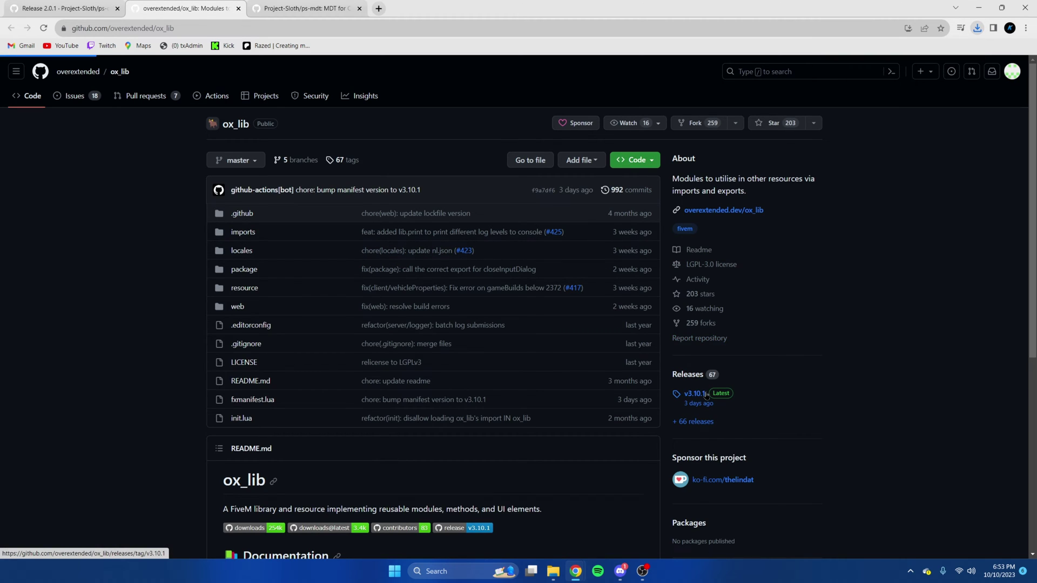
left_click(694, 393)
left_click(246, 350)
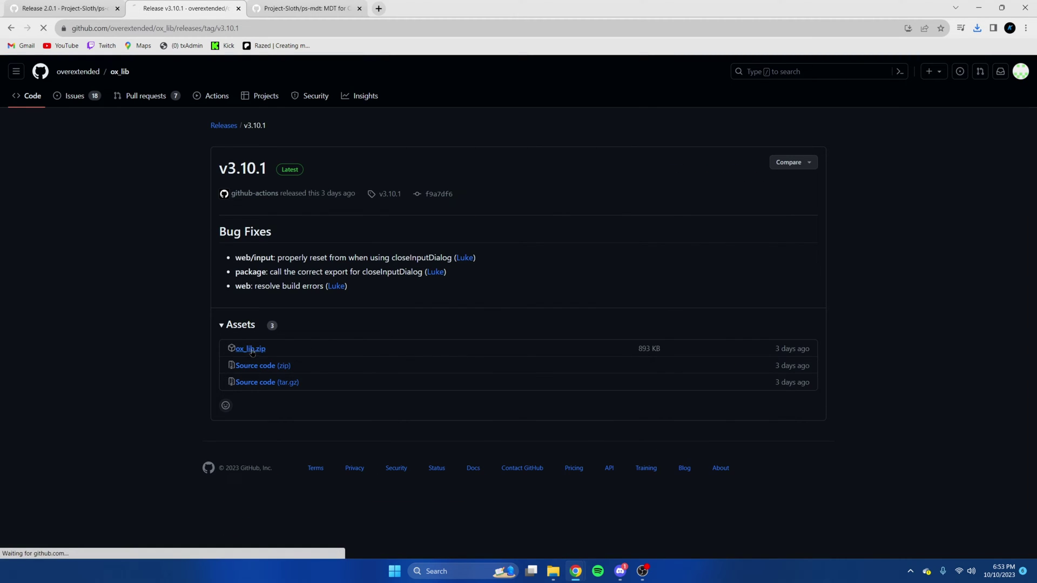
Open the ps-mdt 2.5.6 release page.
key("ctrl+Tab")
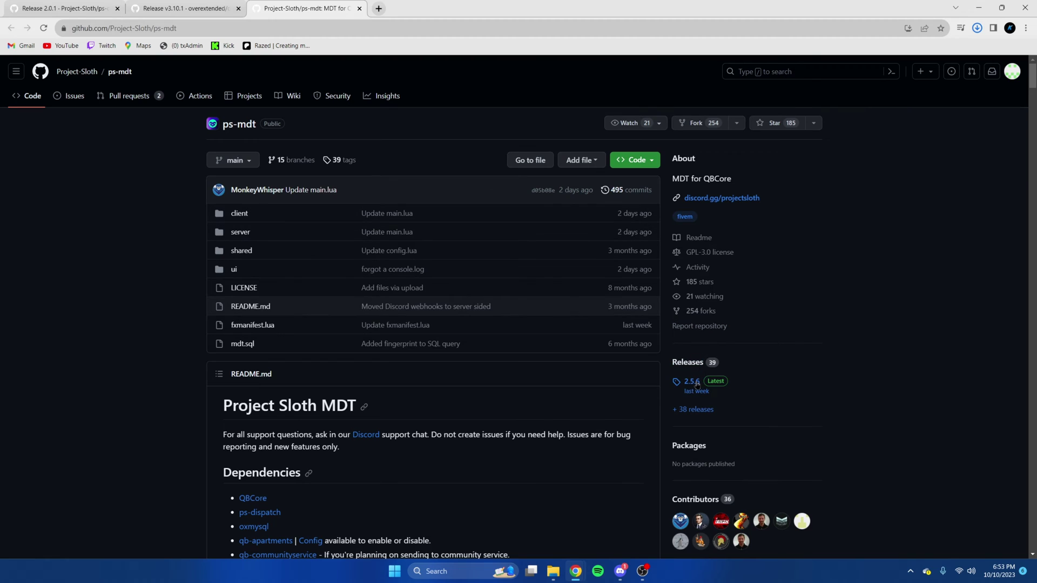
left_click(692, 381)
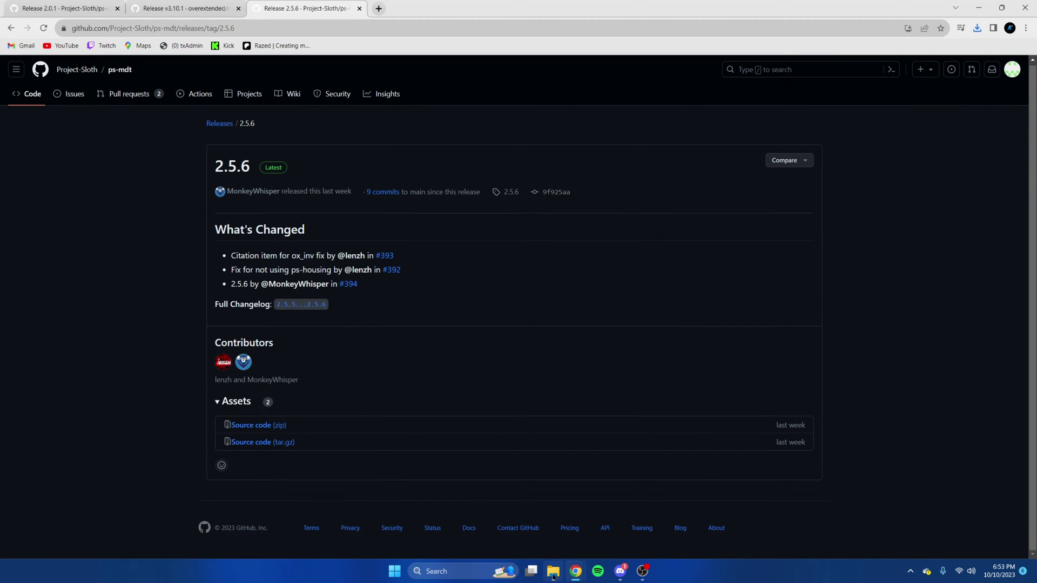
key("alt+Tab")
Copy the ps-mdt-2.5.6 folder from the downloaded zip into the server's resources folder.
key("Return")
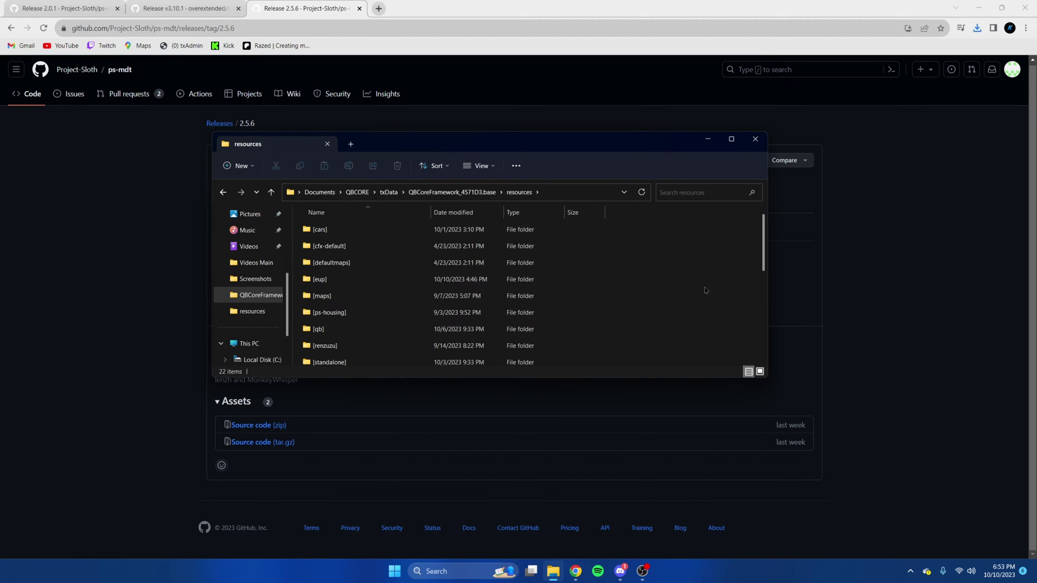
left_click(977, 27)
left_click(874, 70)
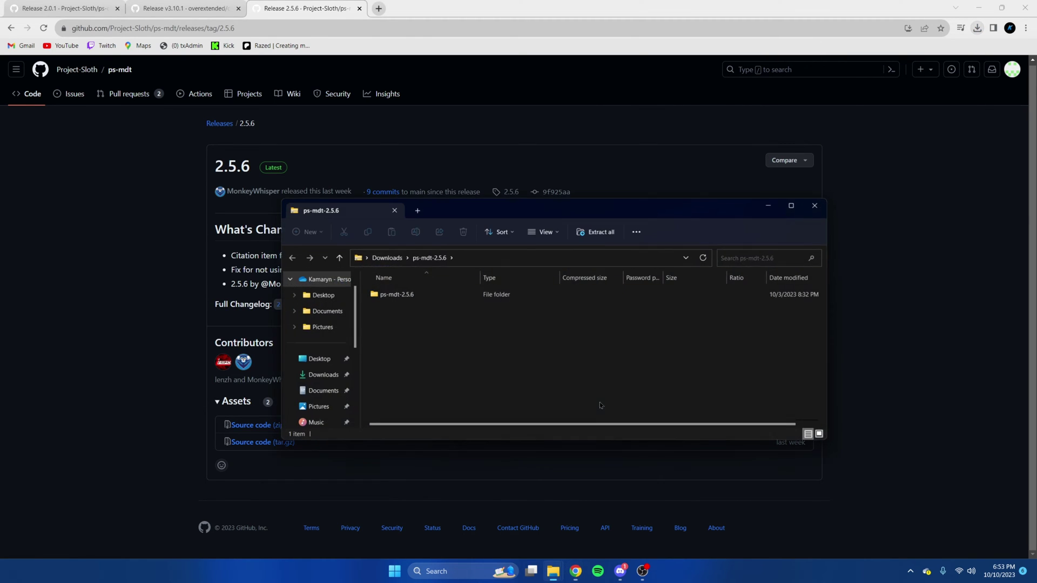
mouse_move(553, 567)
left_click(475, 511)
left_click_drag(492, 147, 400, 157)
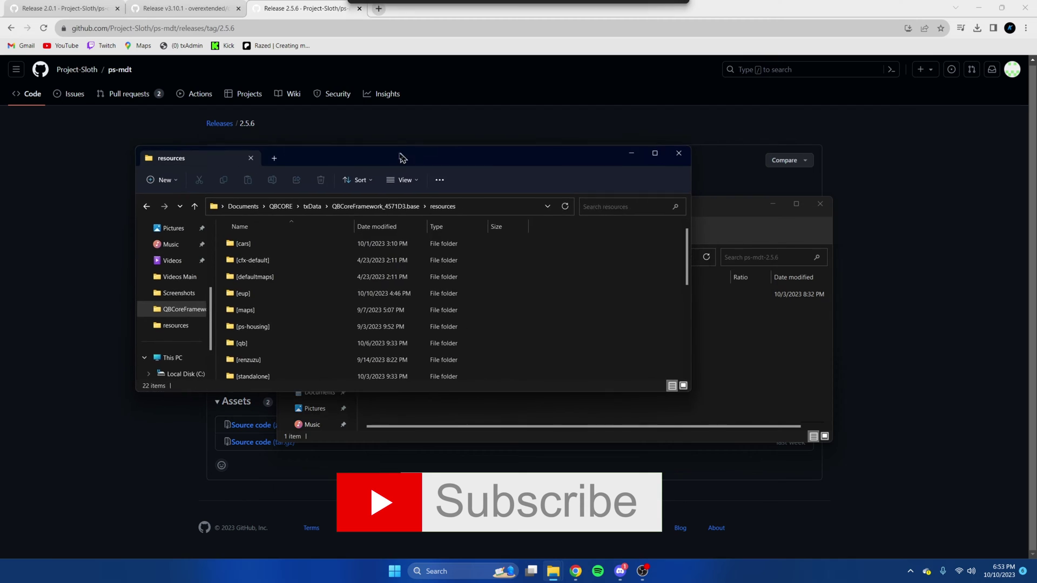
left_click_drag(687, 205, 939, 174)
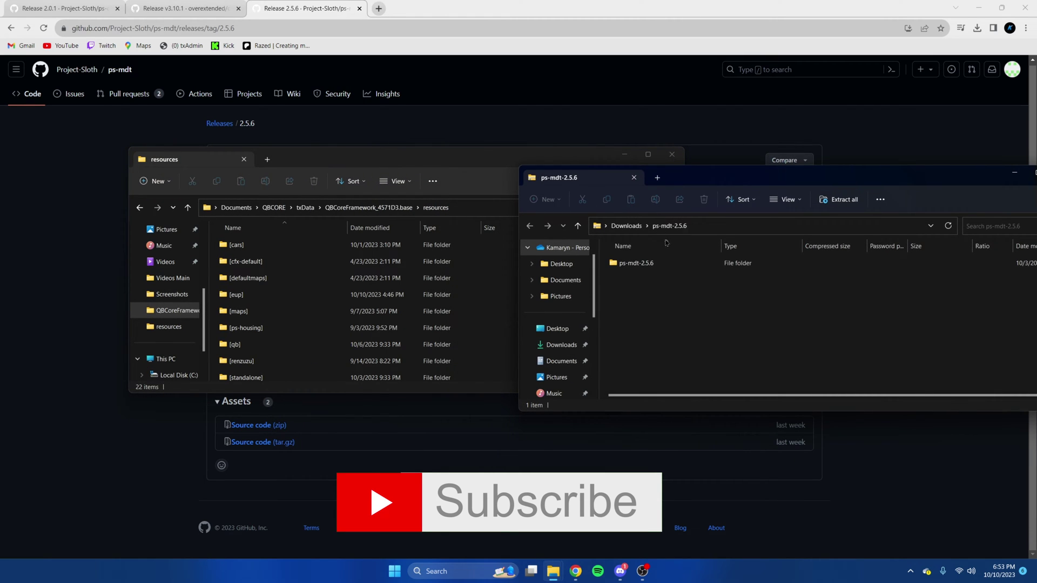
left_click_drag(704, 184, 642, 173)
left_click_drag(699, 253, 273, 377)
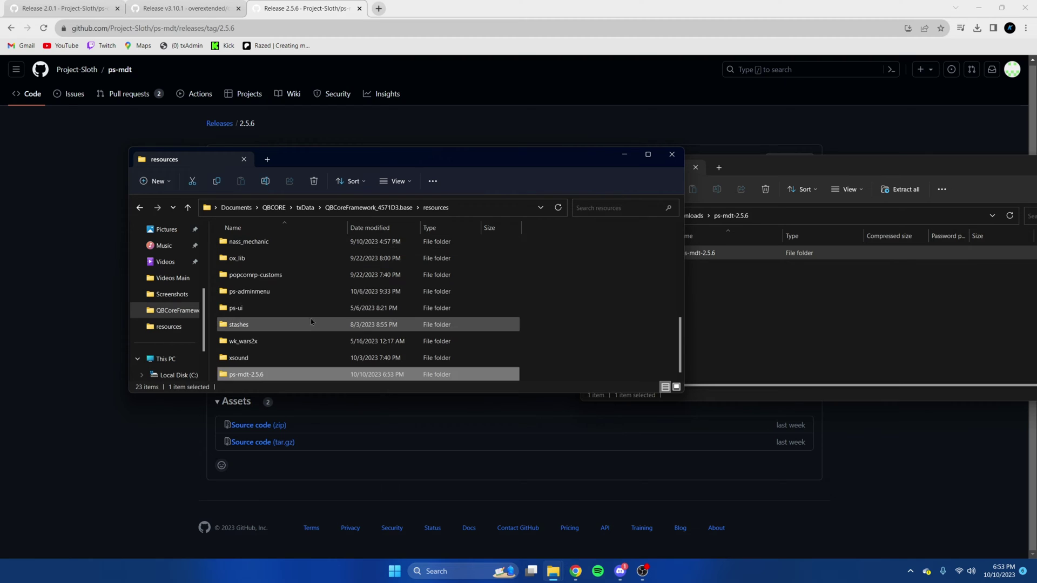
Rename the copied ps-mdt-2.5.6 folder to ps-mdt.
right_click(274, 377)
left_click(354, 363)
left_click(389, 340)
left_click(276, 376)
key("BackSpace")
key("BackSpace")
key("BackSpace")
key("BackSpace")
key("BackSpace")
key("BackSpace")
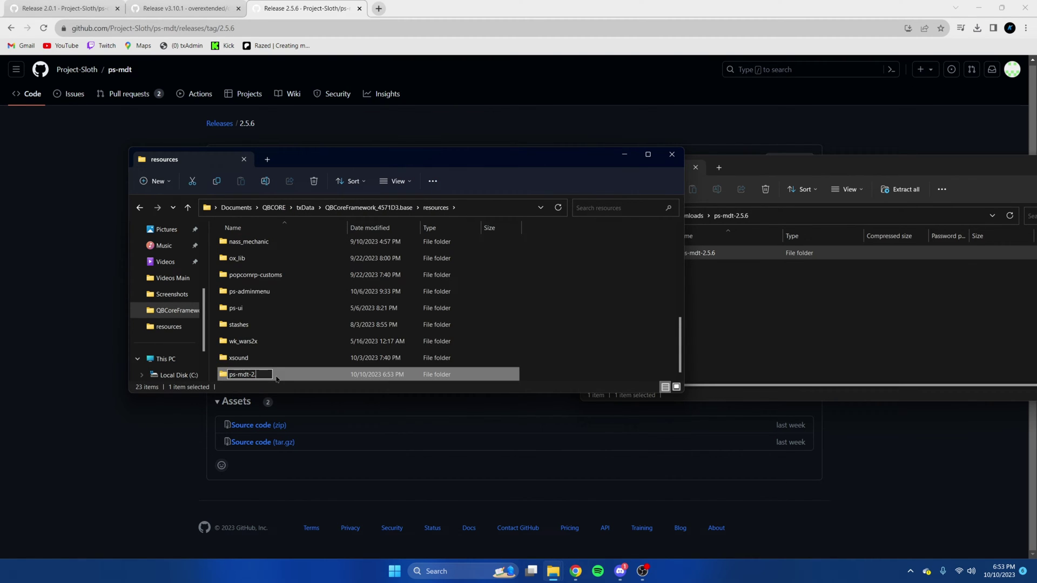
key("Return")
left_click(701, 303)
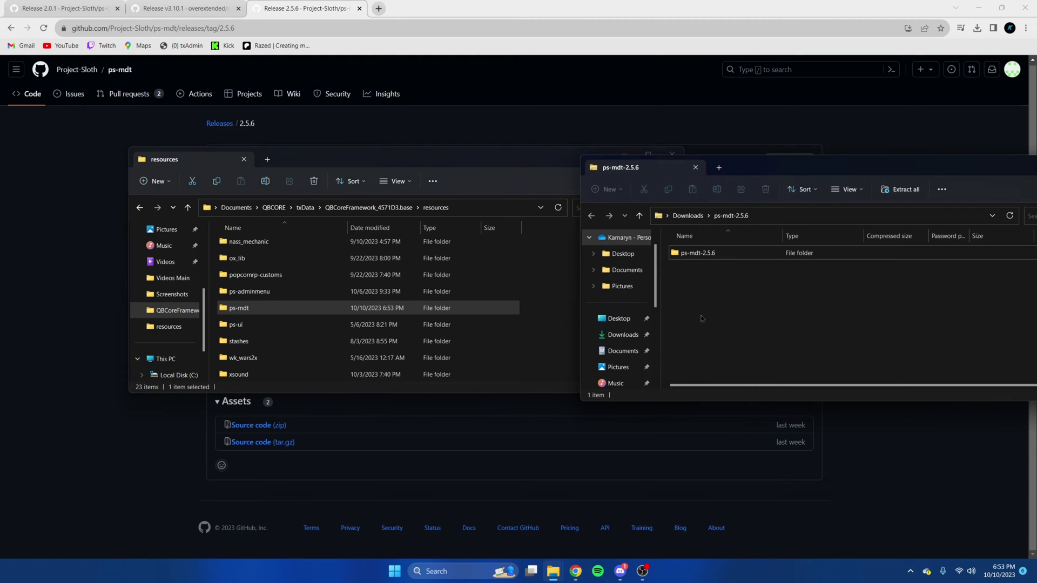
left_click(621, 335)
Copy the ox_lib folder from the ox_lib (2) zip into resources, replacing existing files.
double_click(721, 281)
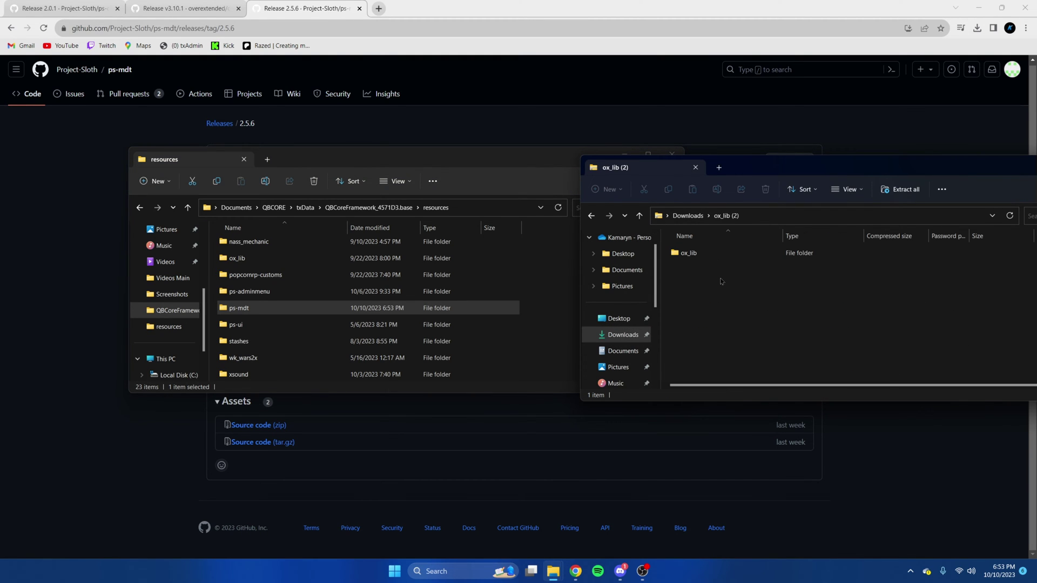
double_click(697, 253)
left_click(591, 215)
left_click_drag(689, 252, 559, 303)
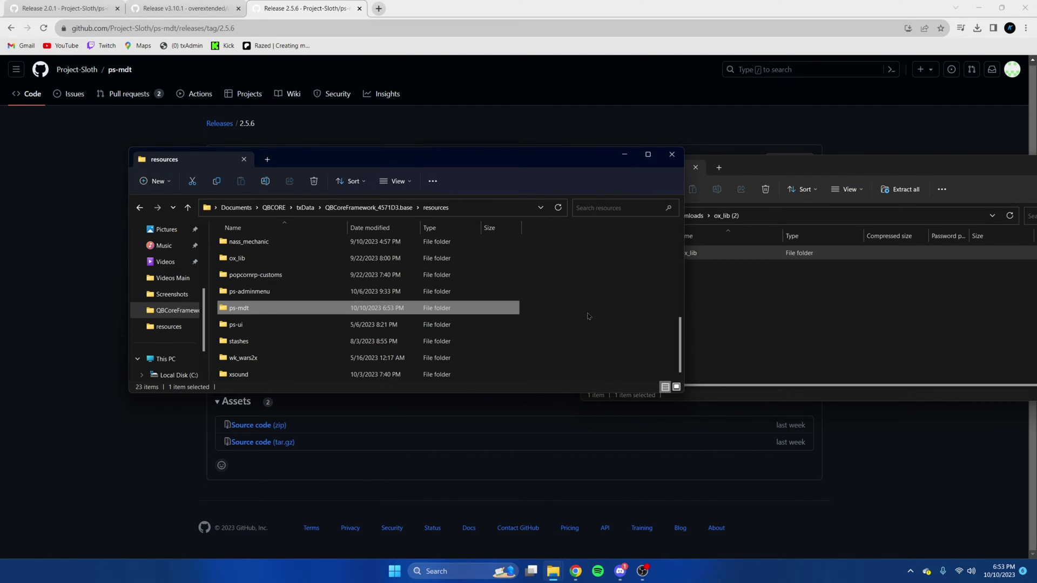
left_click(549, 233)
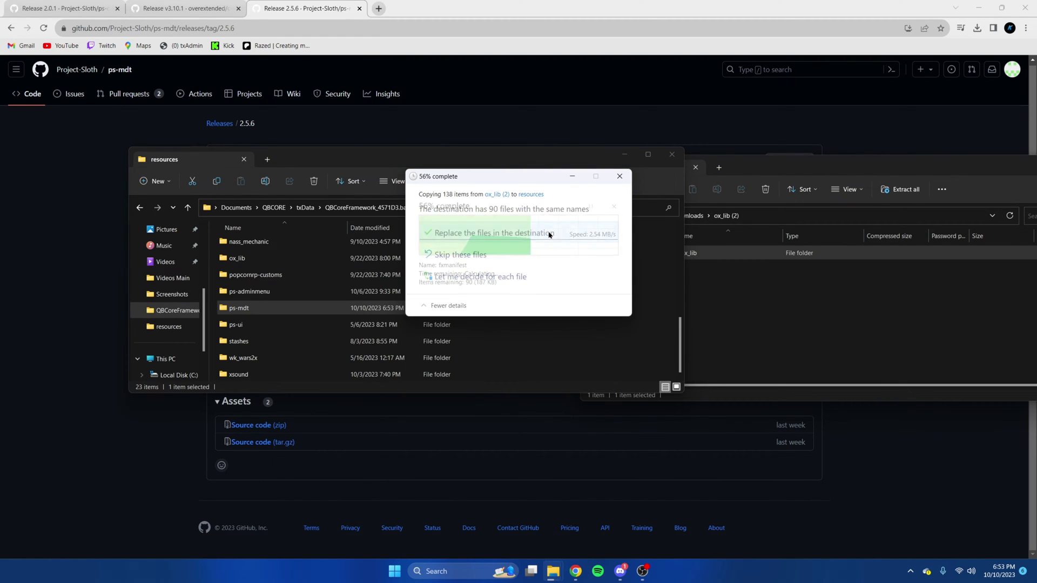
Copy the ps-dispatch-2.0.1 folder from its zip into resources.
left_click(780, 309)
left_click(591, 216)
double_click(724, 281)
double_click(712, 253)
left_click(592, 216)
left_click_drag(760, 173, 796, 154)
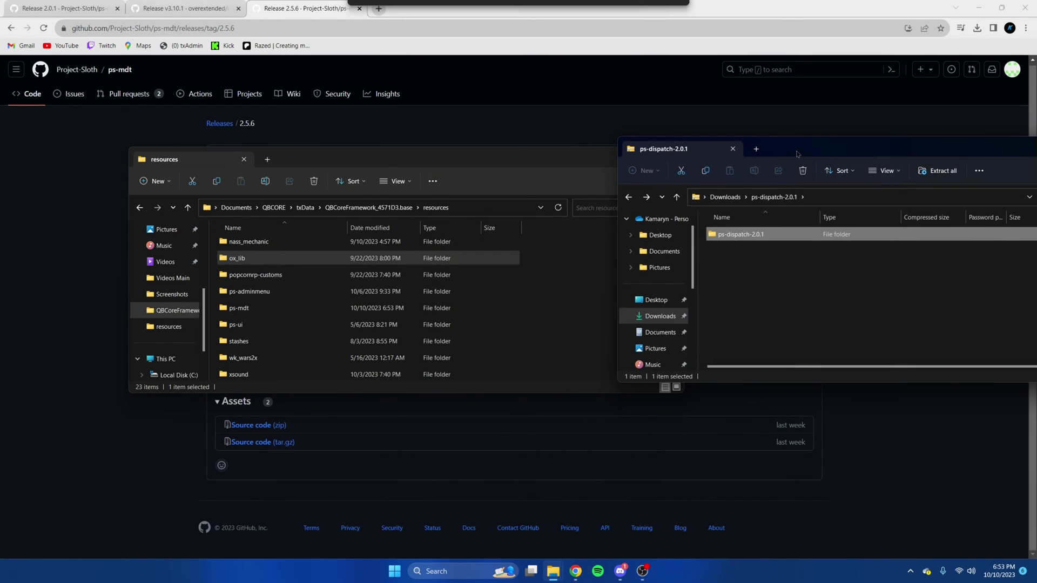
left_click_drag(740, 234, 597, 297)
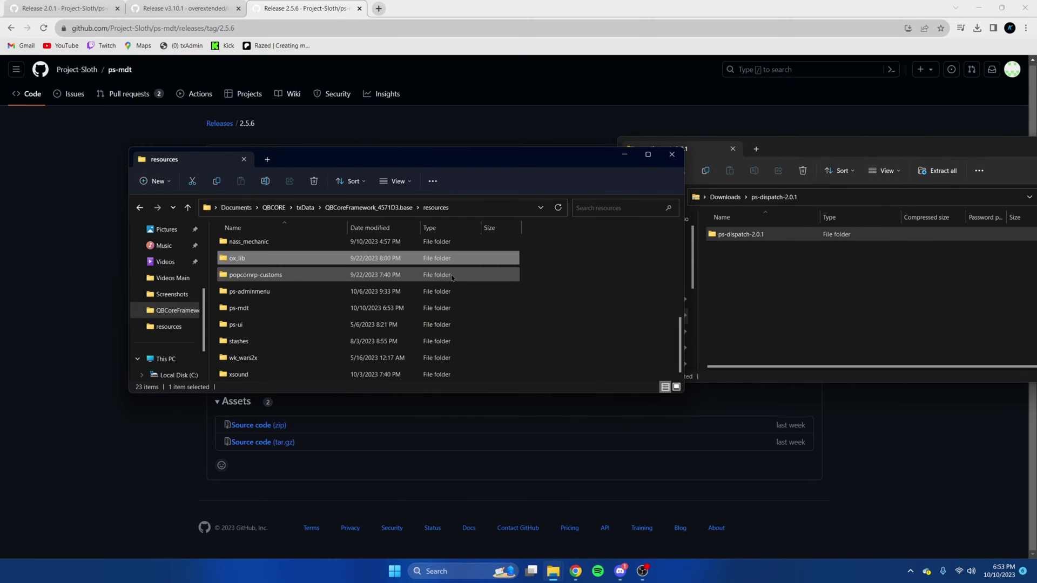
Rename ps-dispatch-2.0.1 to ps-dispatch by removing the version suffix.
right_click(302, 308)
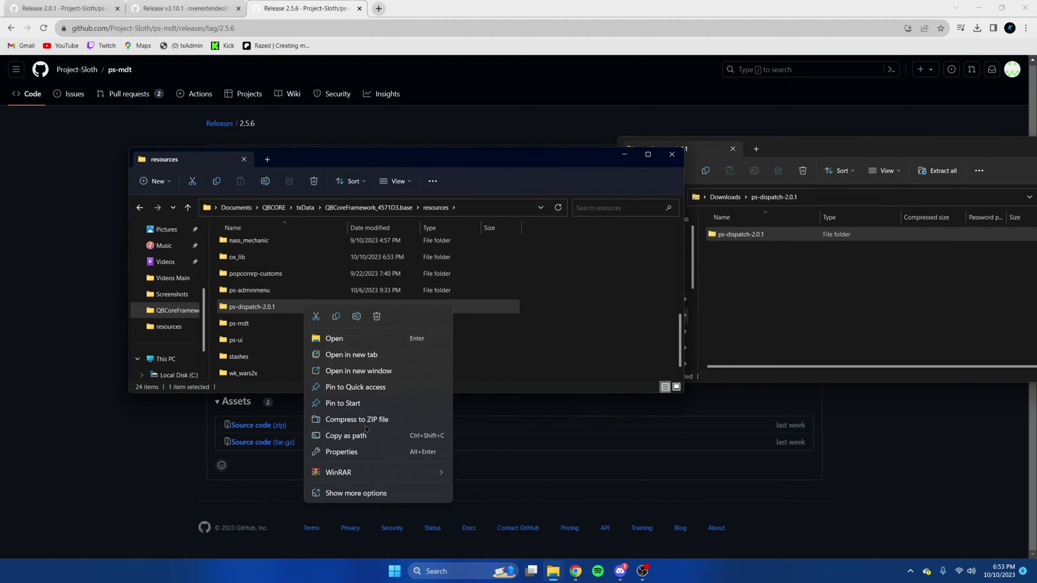
left_click(351, 493)
left_click(401, 470)
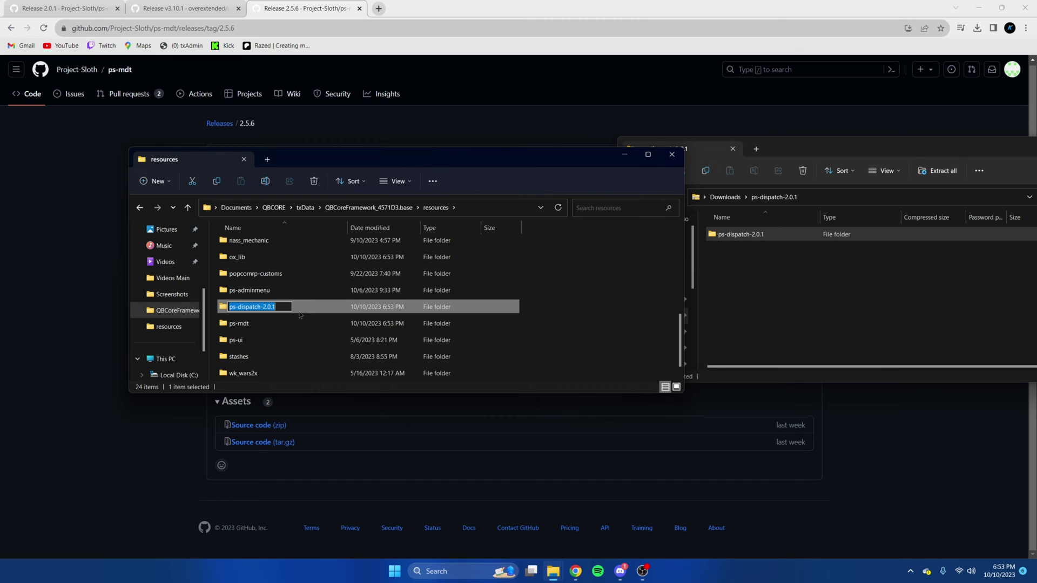
left_click(286, 306)
key("BackSpace")
key("BackSpace")
key("BackSpace")
key("BackSpace")
key("BackSpace")
key("BackSpace")
key("Return")
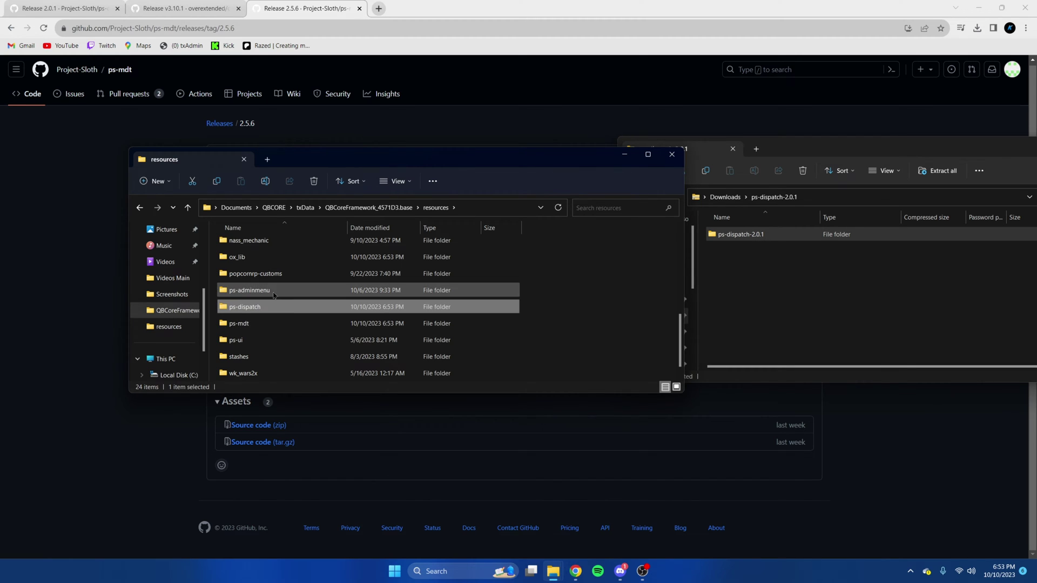
left_click(368, 207)
Open server.cfg in Visual Studio Code and add 'ensure ox_lib' below ensure qb-core.
left_click(244, 329)
right_click(243, 330)
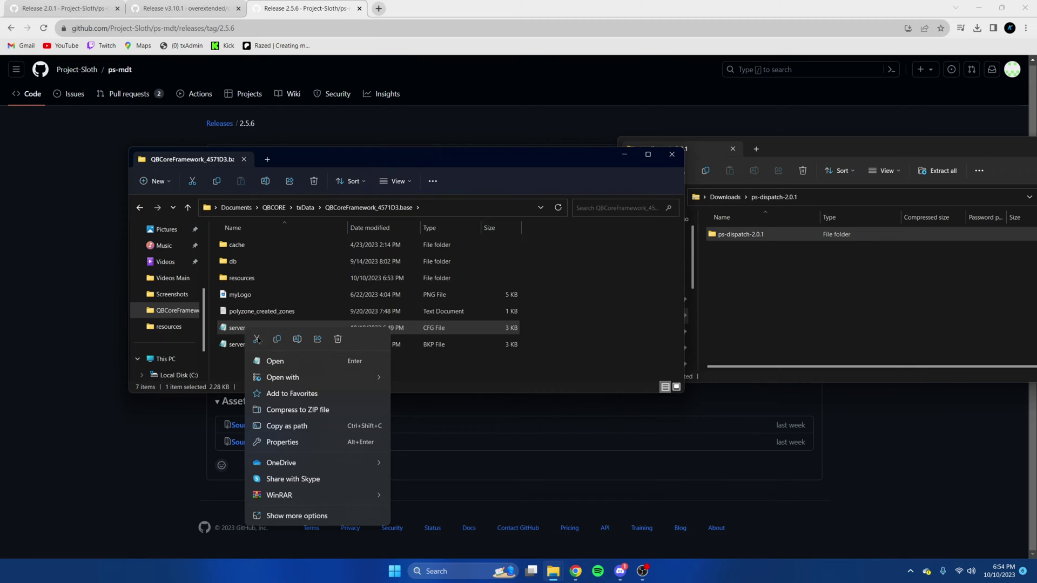
mouse_move(291, 381)
left_click(414, 379)
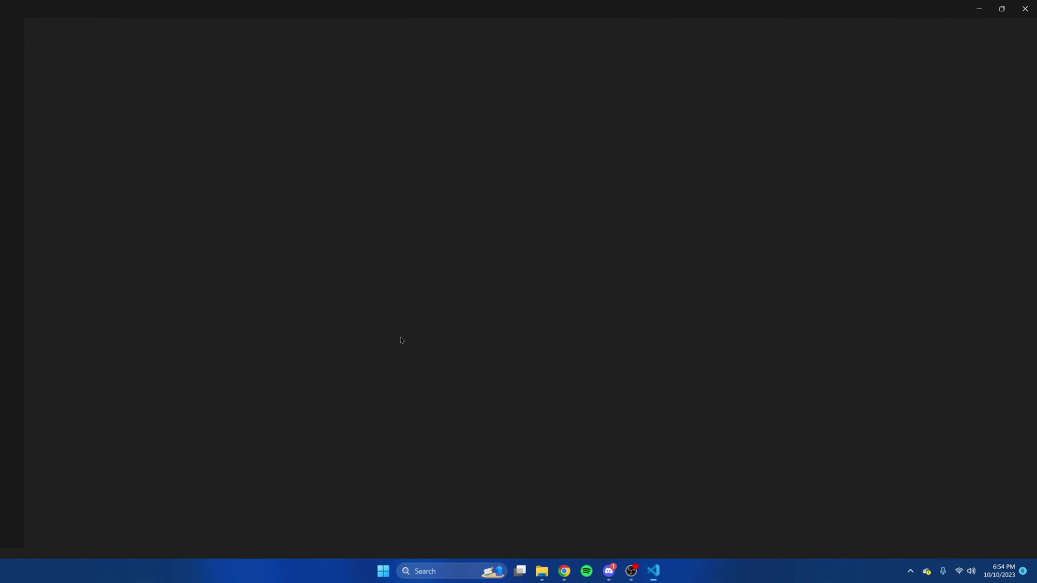
left_click(177, 311)
key("Return")
type("ensure ox_lib")
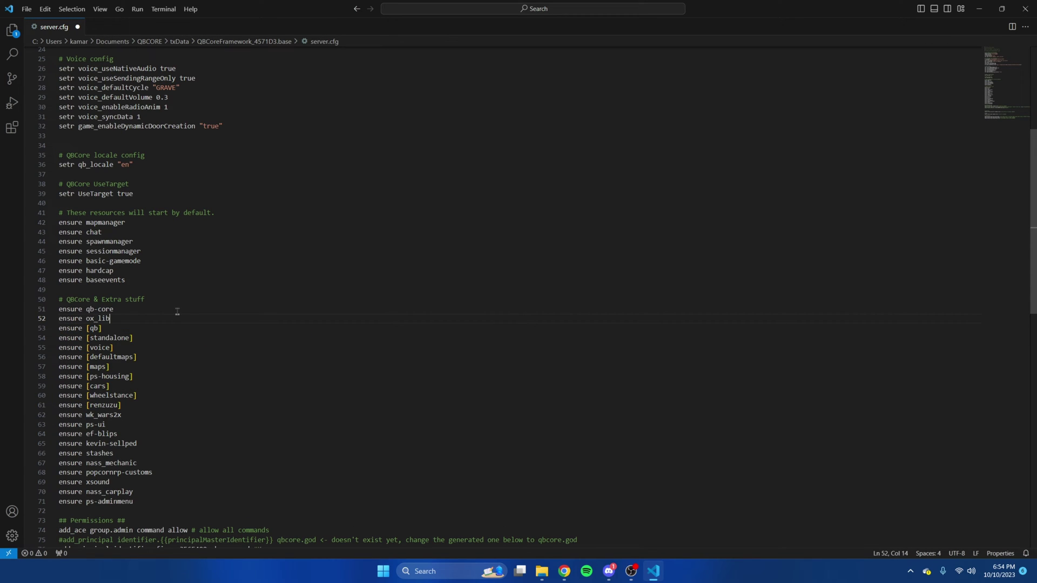
Add 'ensure ps-dispatch' and 'ensure ps-mdt' below ensure ps-adminmenu and save server.cfg.
left_click(163, 504)
key("Return")
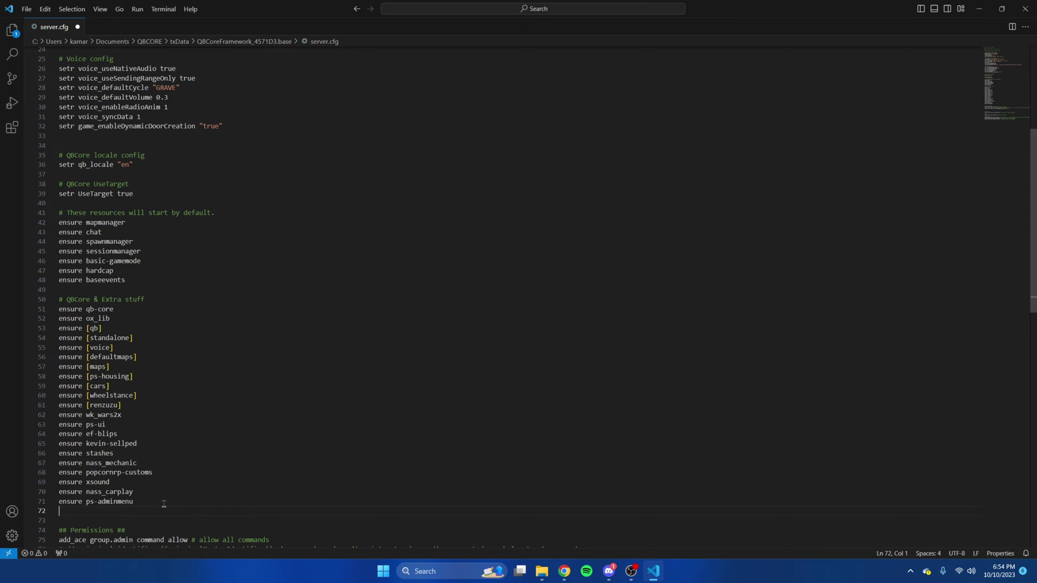
type("ensure ps-dispatch")
key("Return")
type("ensure ps-")
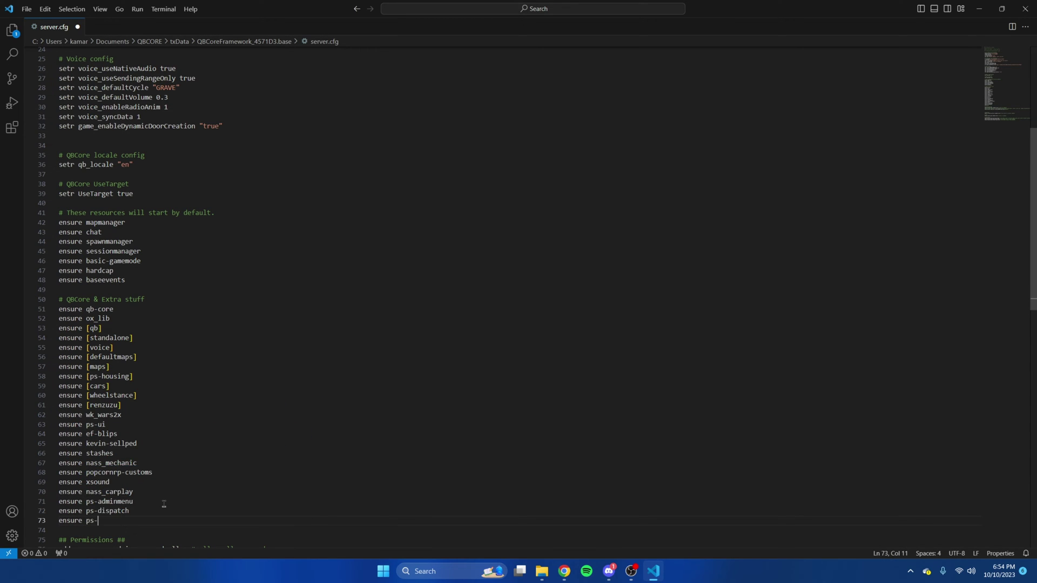
type("mdt")
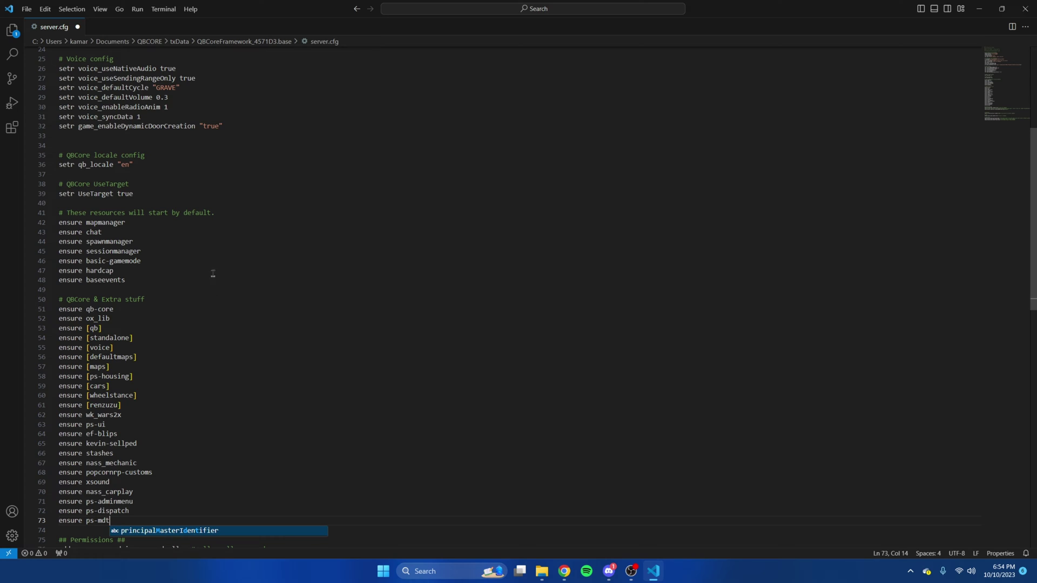
left_click(26, 9)
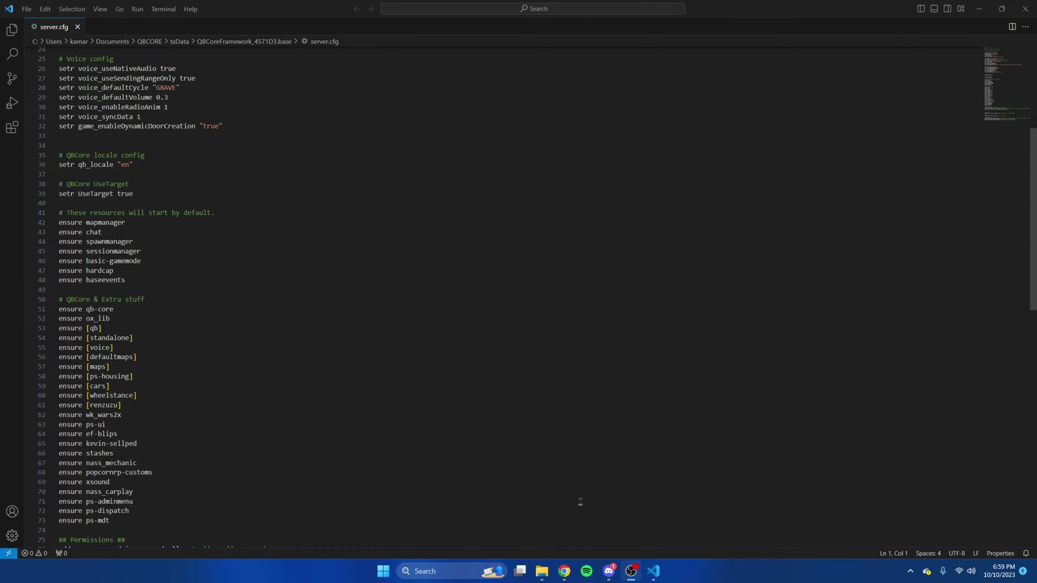
left_click(541, 570)
Select the three sound files in ps-dispatch's sounds folder.
double_click(426, 275)
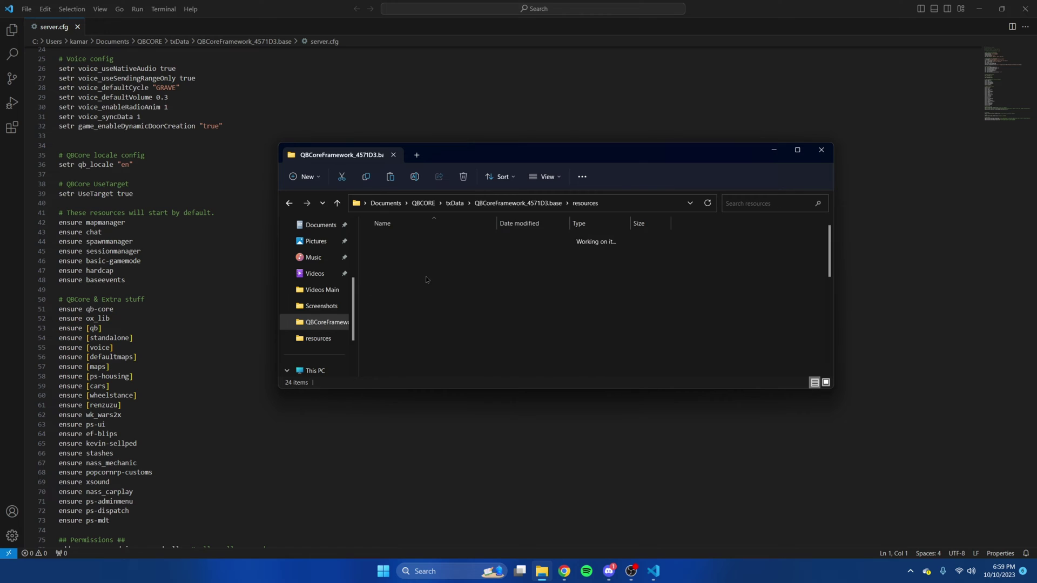
scroll(426, 279, "down", 5)
double_click(423, 286)
double_click(424, 324)
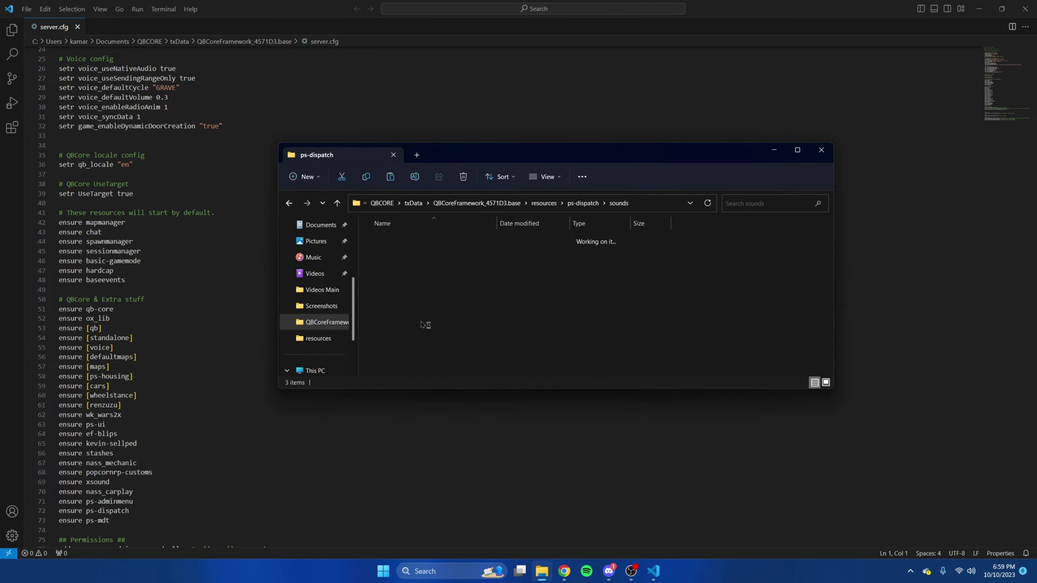
left_click_drag(451, 338, 475, 243)
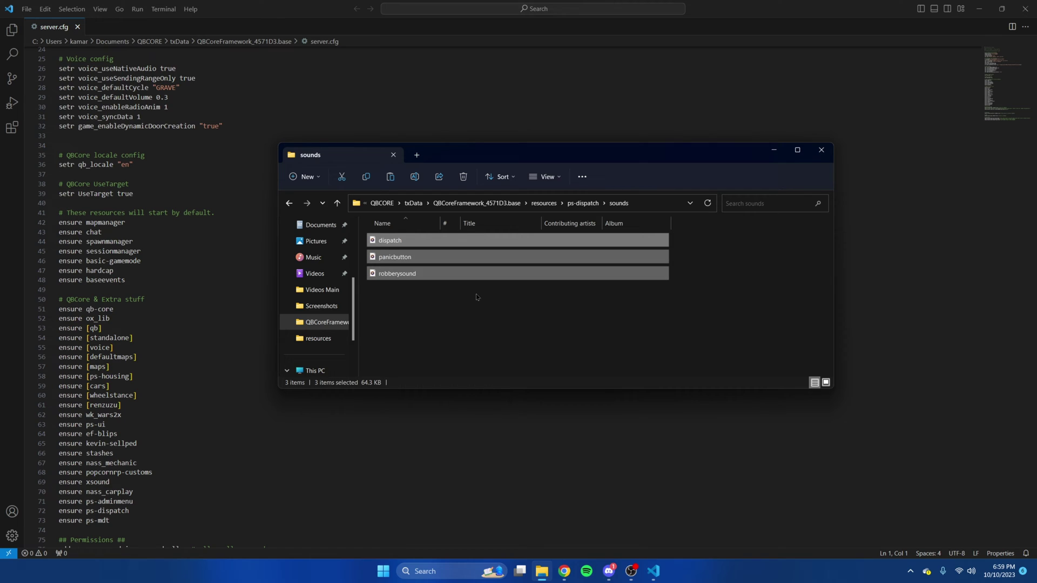
Paste them into [standalone]\interact-sound\client\html\sounds, replacing the same-named files.
left_click(544, 203)
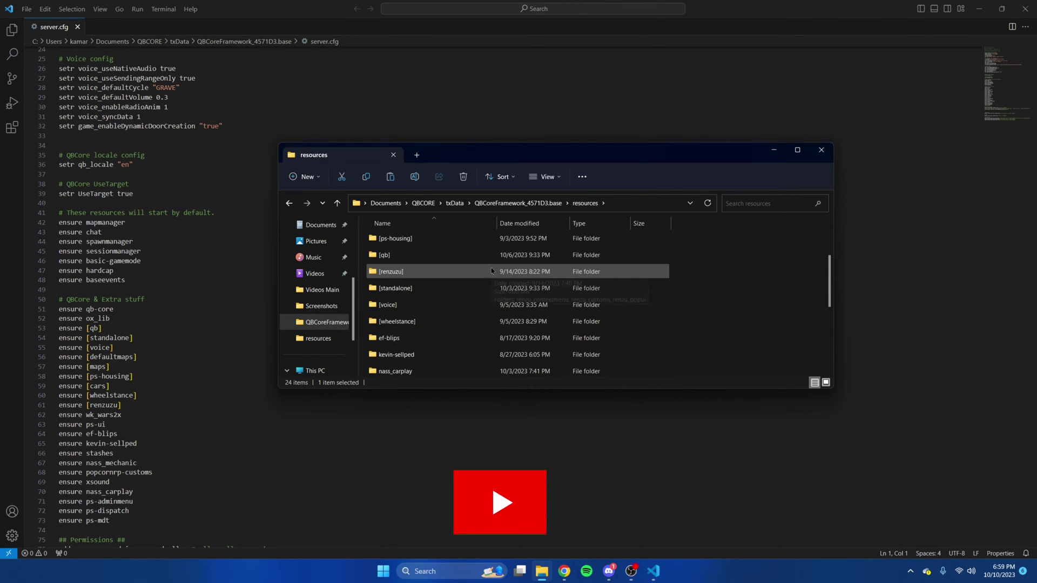
double_click(434, 289)
double_click(436, 274)
double_click(446, 242)
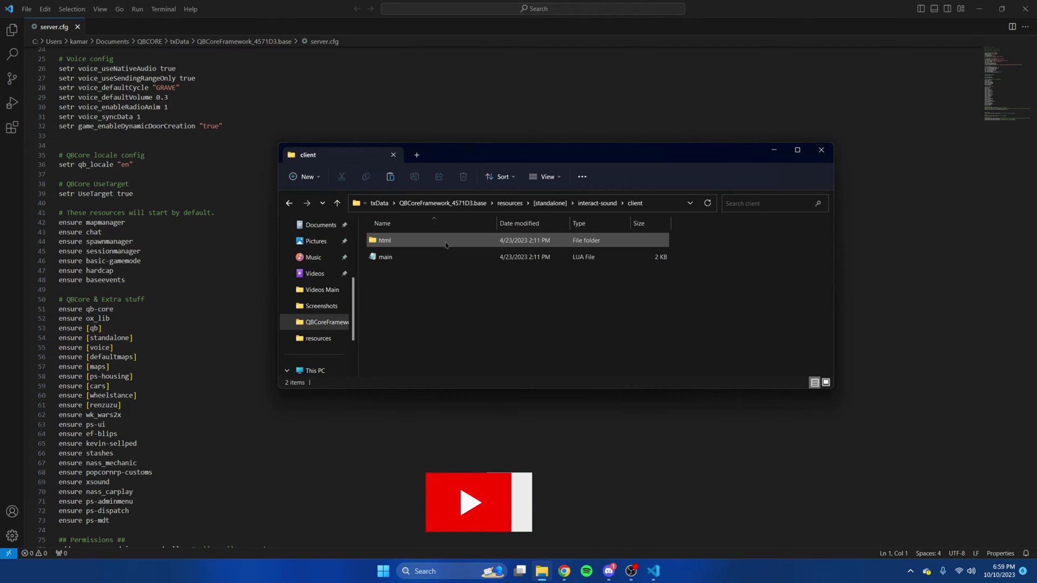
double_click(446, 242)
double_click(445, 242)
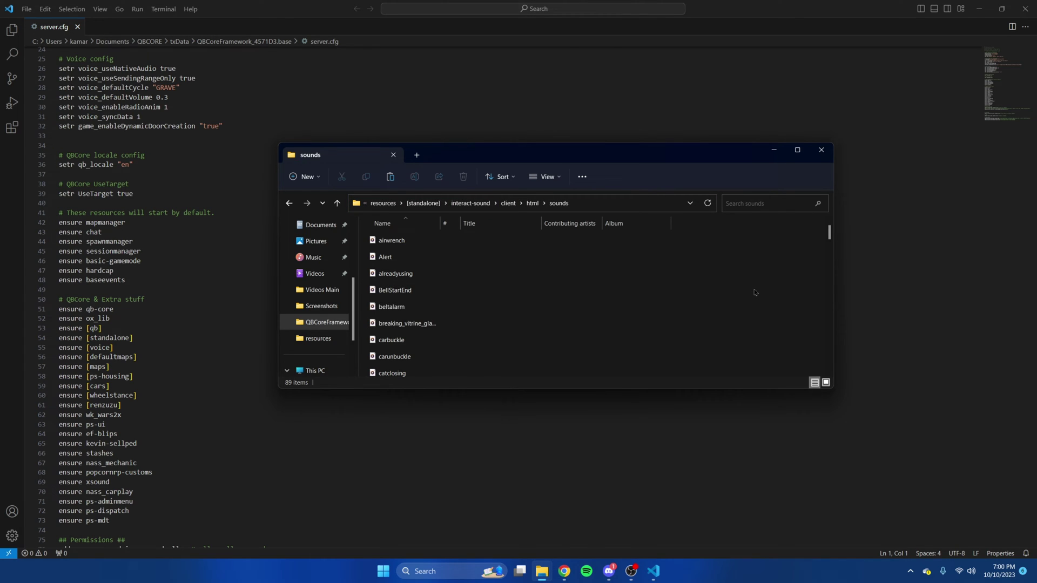
key("ctrl+v")
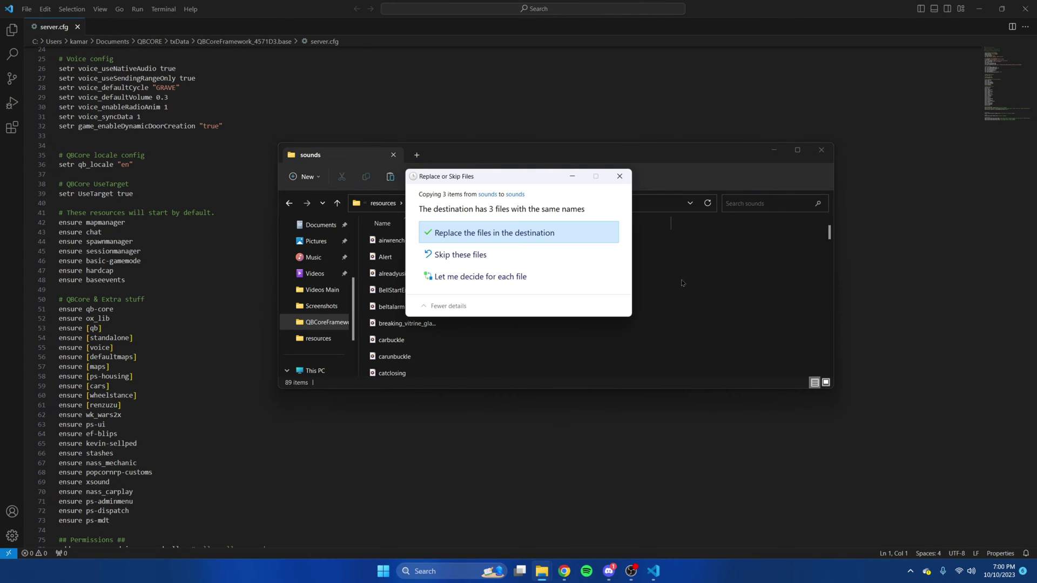
left_click(517, 233)
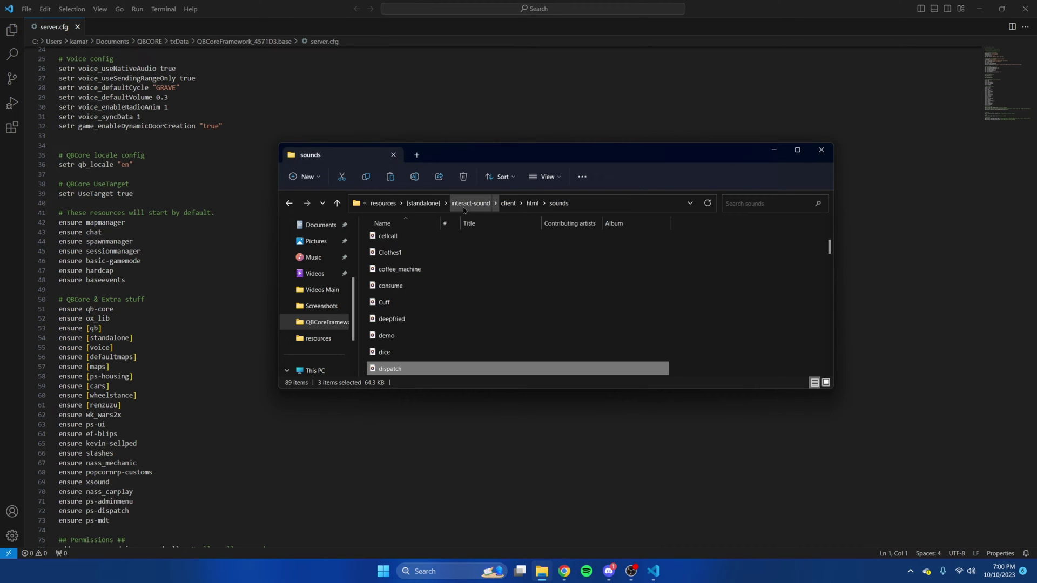
Navigate back to the server's resources folder.
left_click(463, 208)
left_click(473, 204)
double_click(451, 273)
scroll(451, 275, "down", 5)
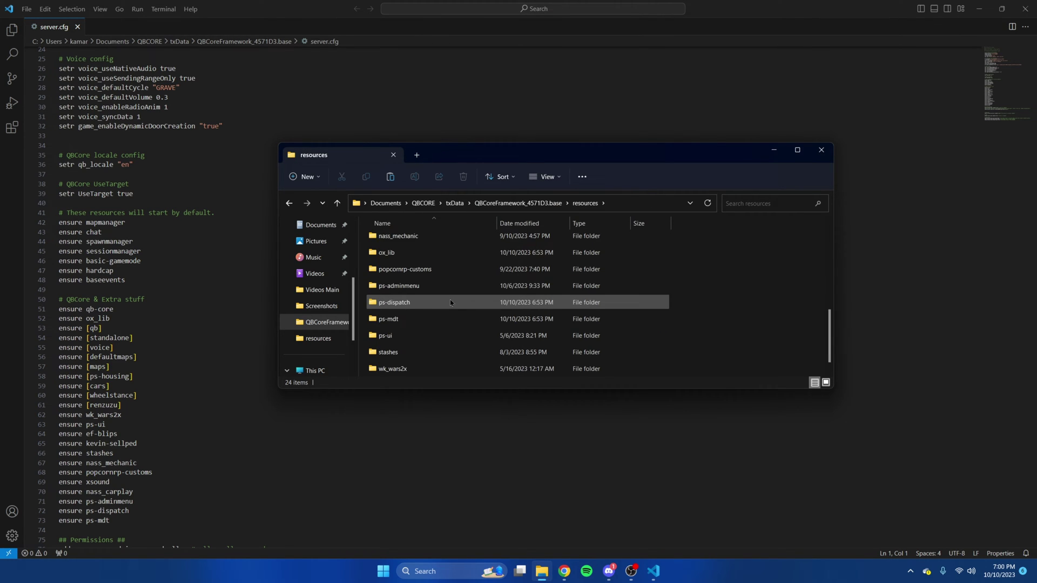
Open ps-dispatch's shared\config.lua in Visual Studio Code.
double_click(450, 300)
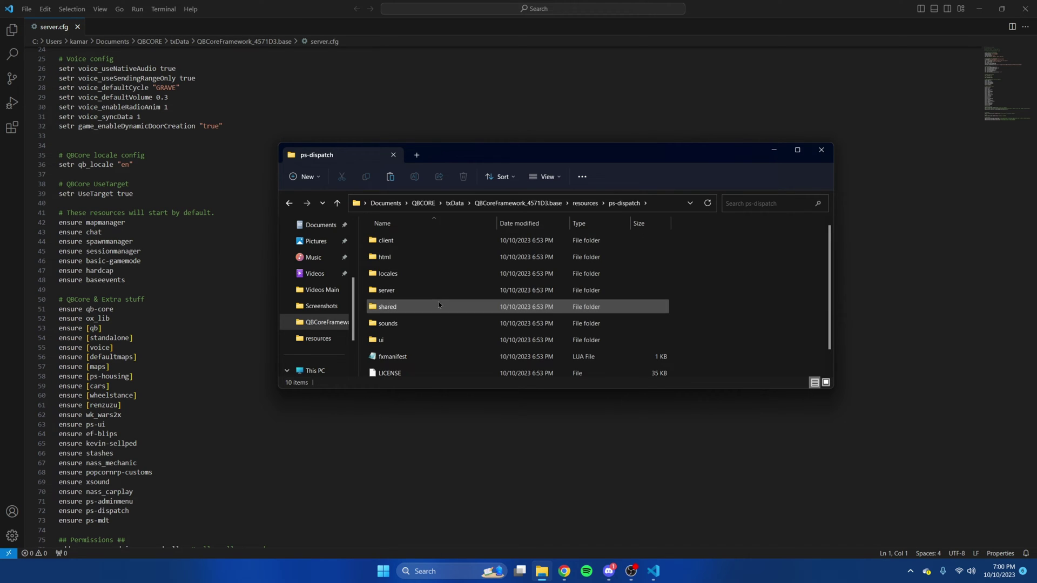
double_click(440, 303)
right_click(408, 246)
mouse_move(486, 292)
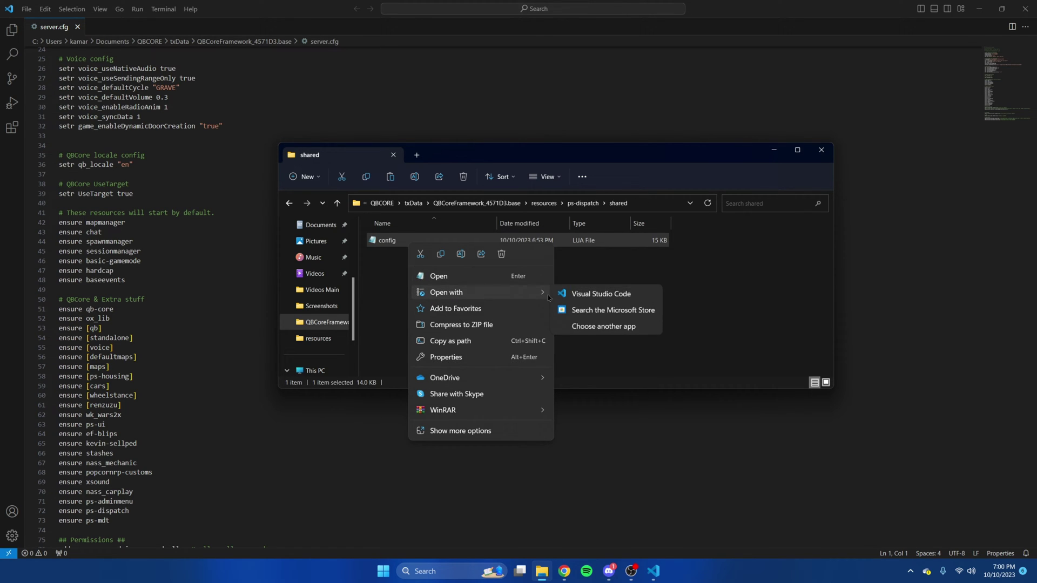
left_click(590, 293)
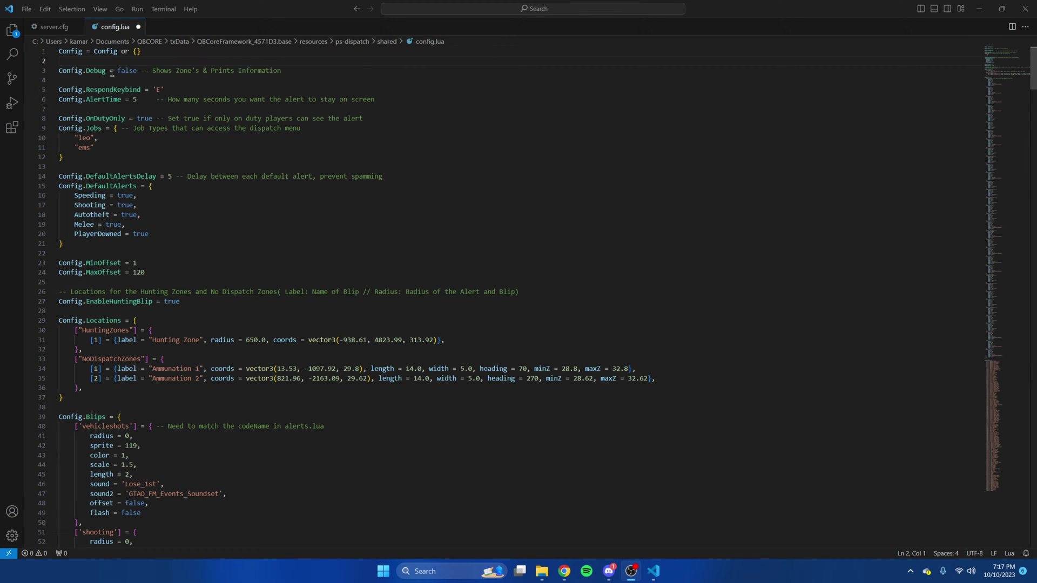
Change Config.Debug from false to true.
left_click_drag(116, 71, 140, 73)
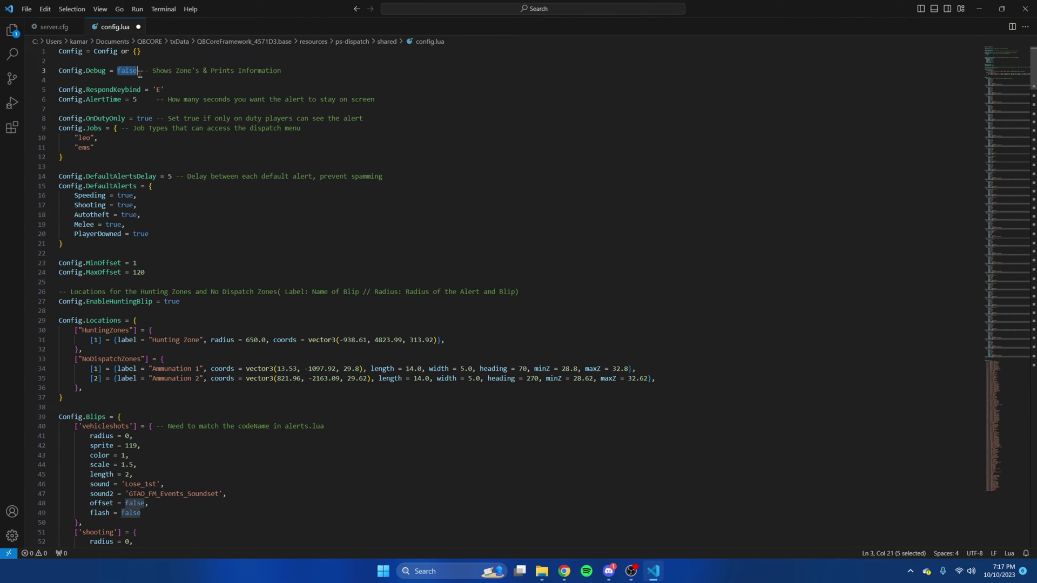
type("true")
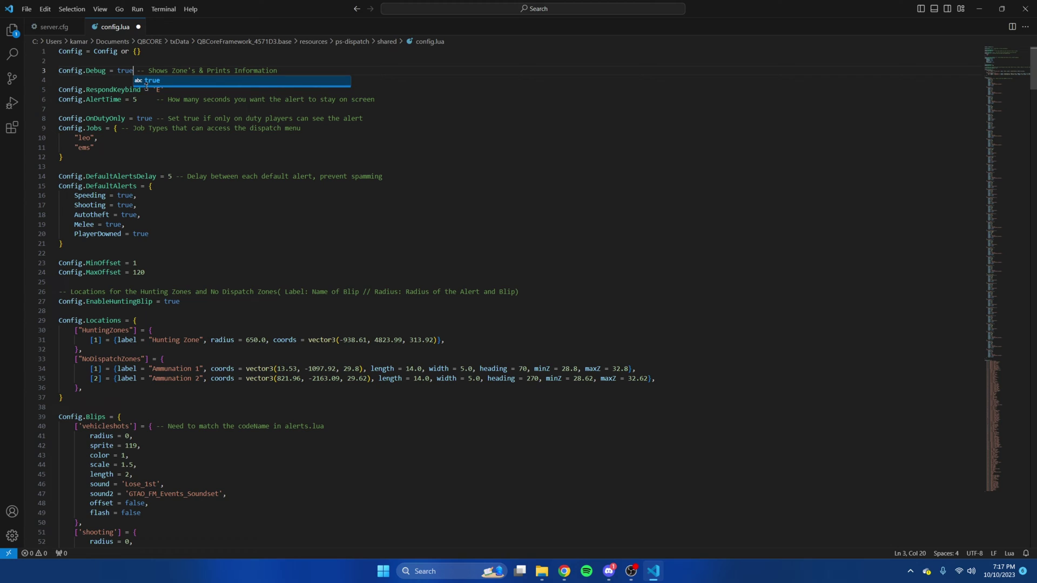
left_click(477, 98)
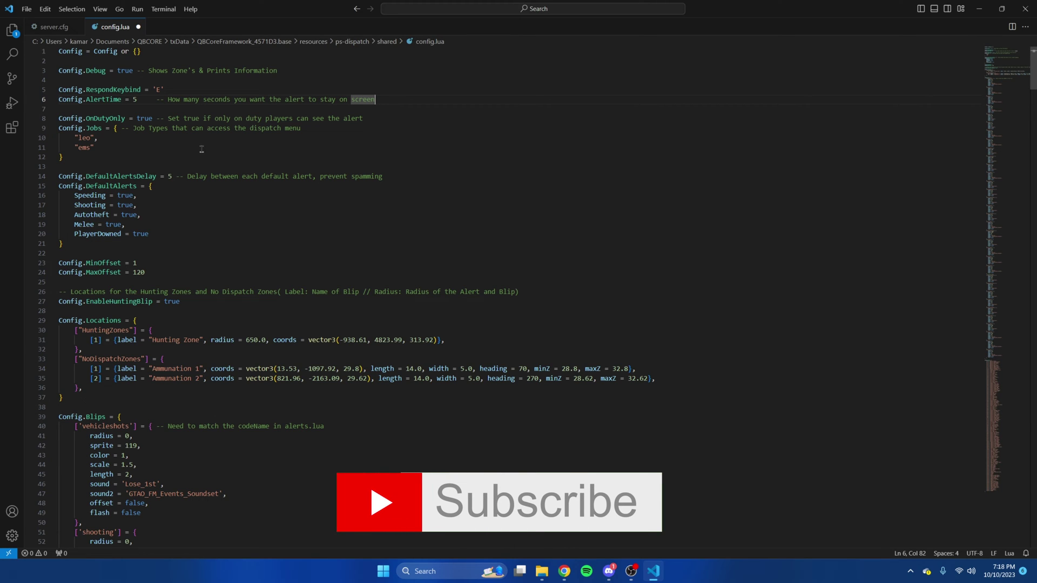
Review the alert blip and vehicle colour settings in ps-dispatch's config.lua, then save it.
scroll(126, 106, "down", 1)
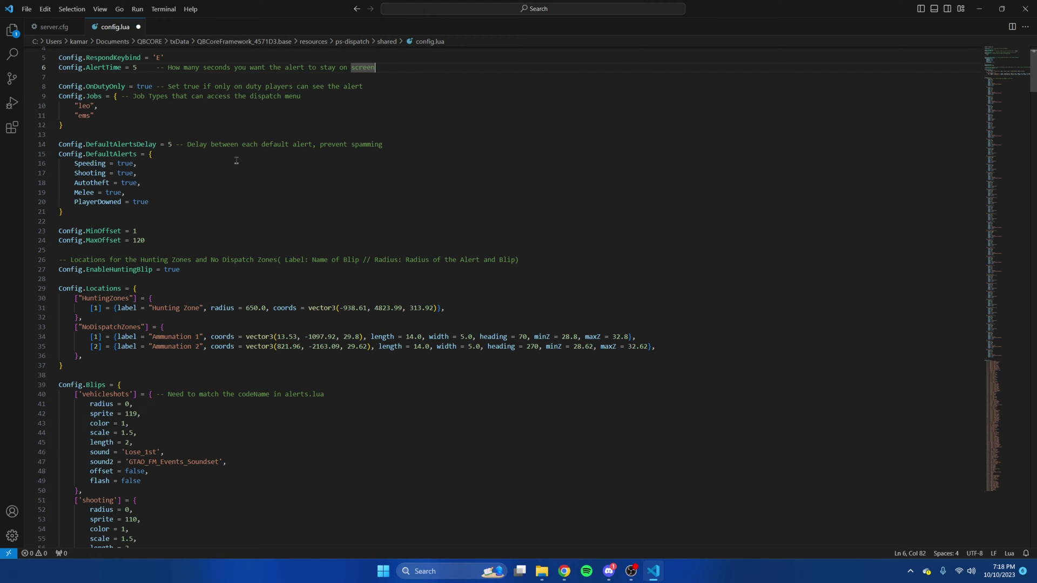
scroll(210, 166, "down", 3)
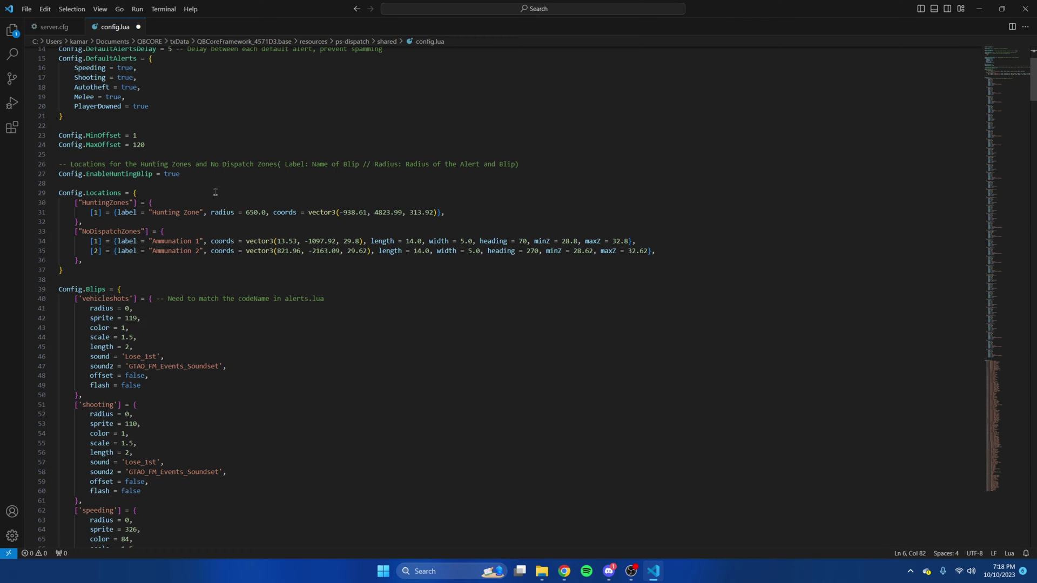
scroll(215, 192, "down", 4)
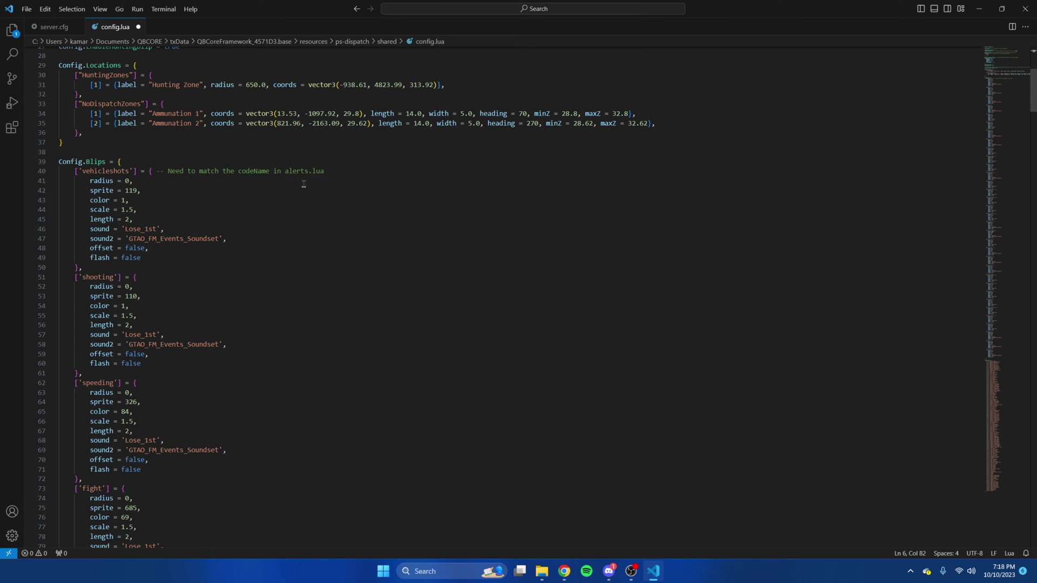
scroll(333, 186, "down", 20)
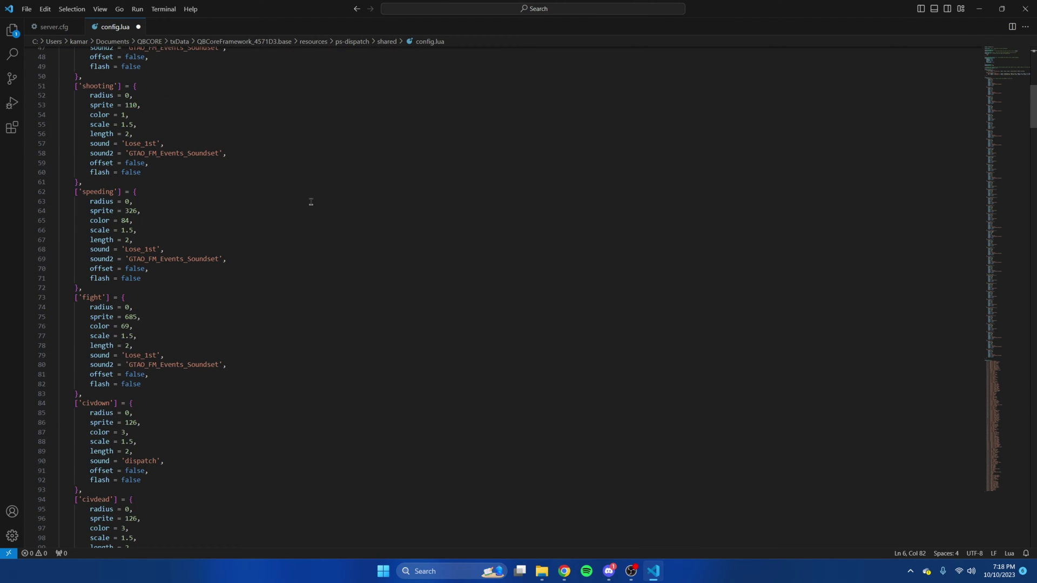
scroll(297, 300, "down", 20)
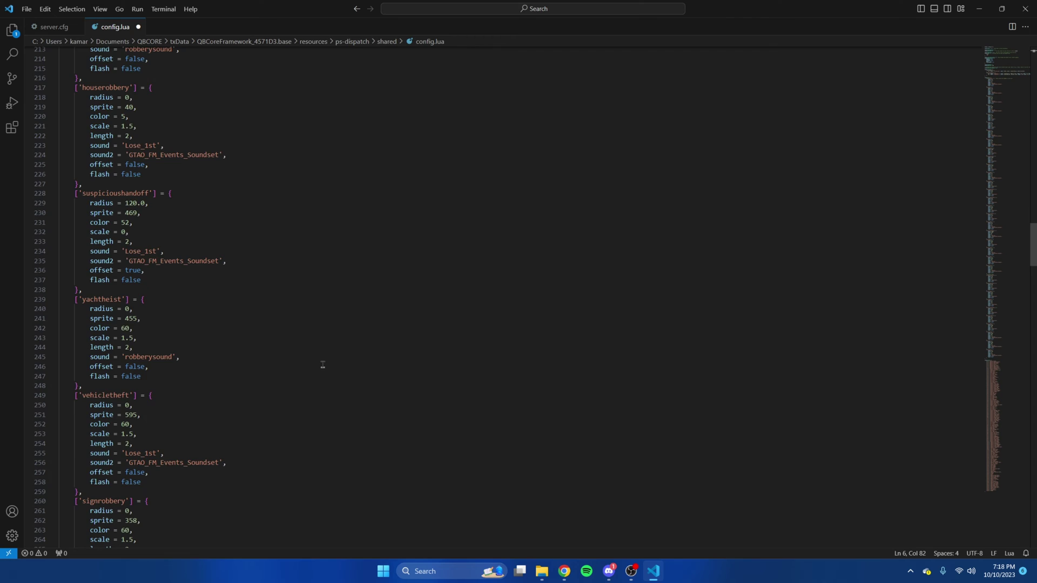
scroll(323, 318, "down", 20)
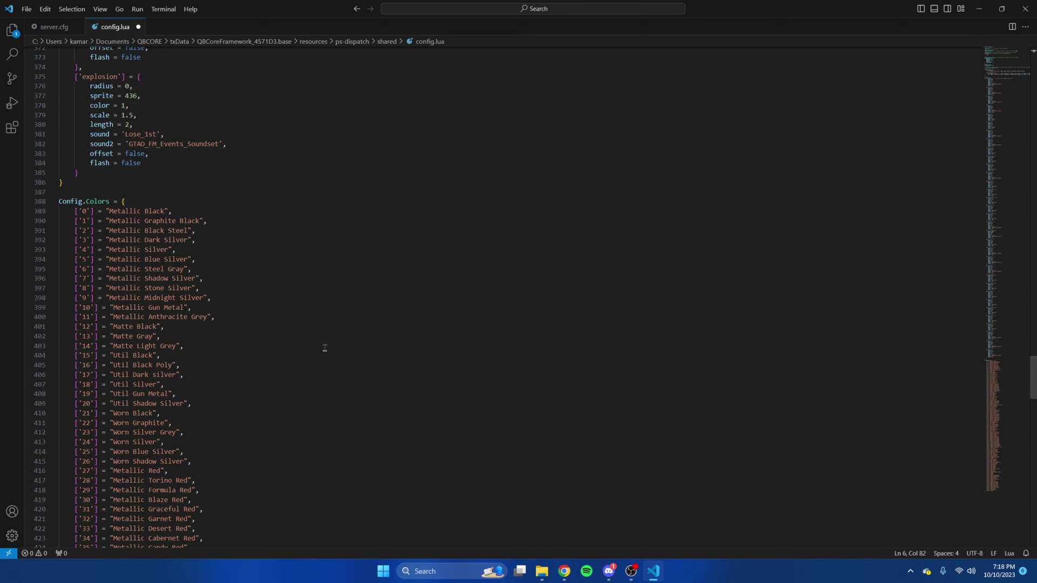
left_click(26, 9)
left_click(43, 171)
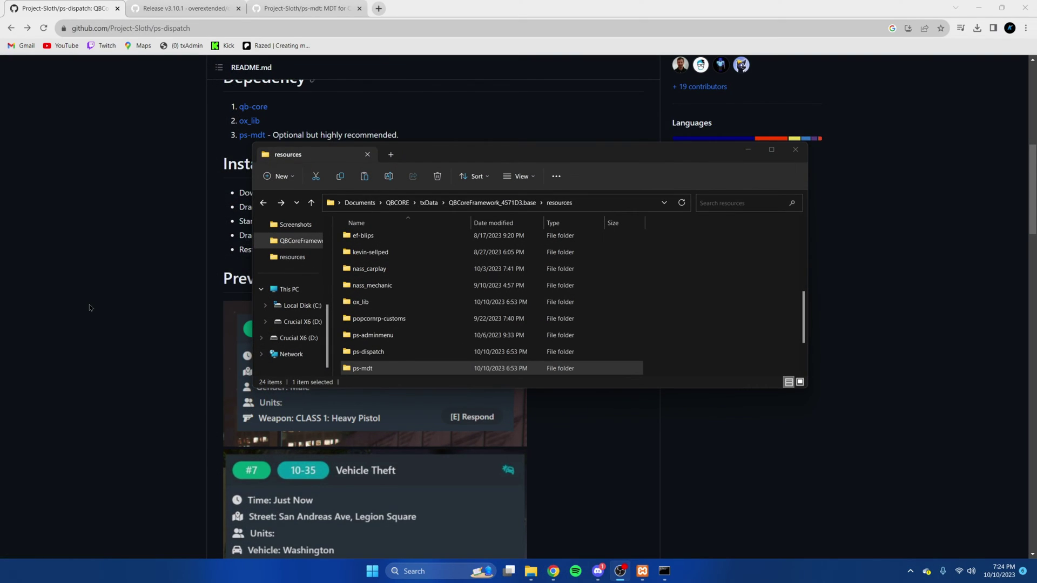
Open ps-mdt's shared\config.lua in Visual Studio Code.
double_click(448, 367)
double_click(407, 273)
right_click(399, 244)
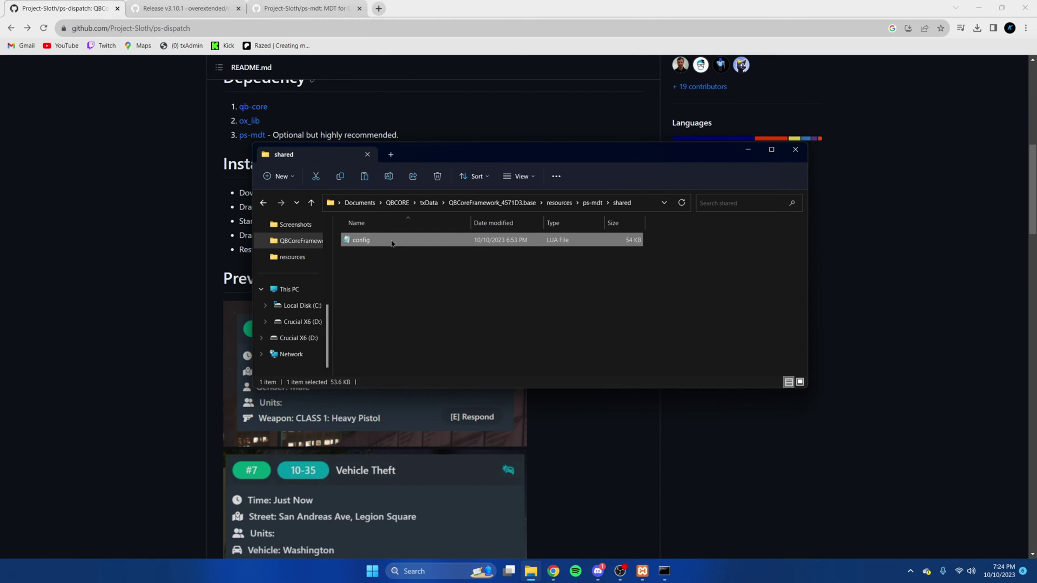
mouse_move(489, 295)
left_click(596, 296)
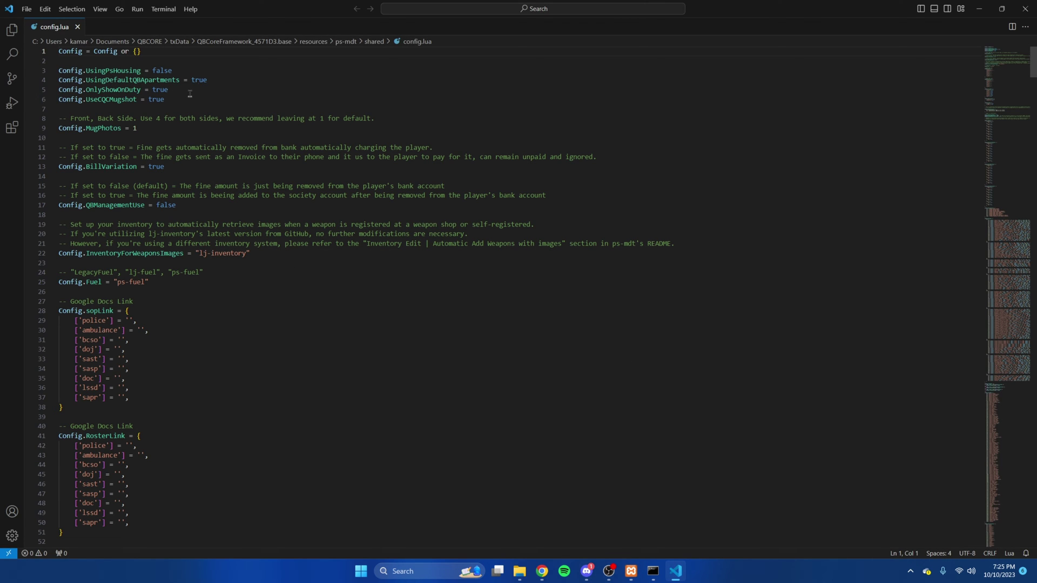
Set UsingPsHousing to true and UsingDefaultQBApartments to false.
left_click_drag(153, 70, 180, 70)
type("true")
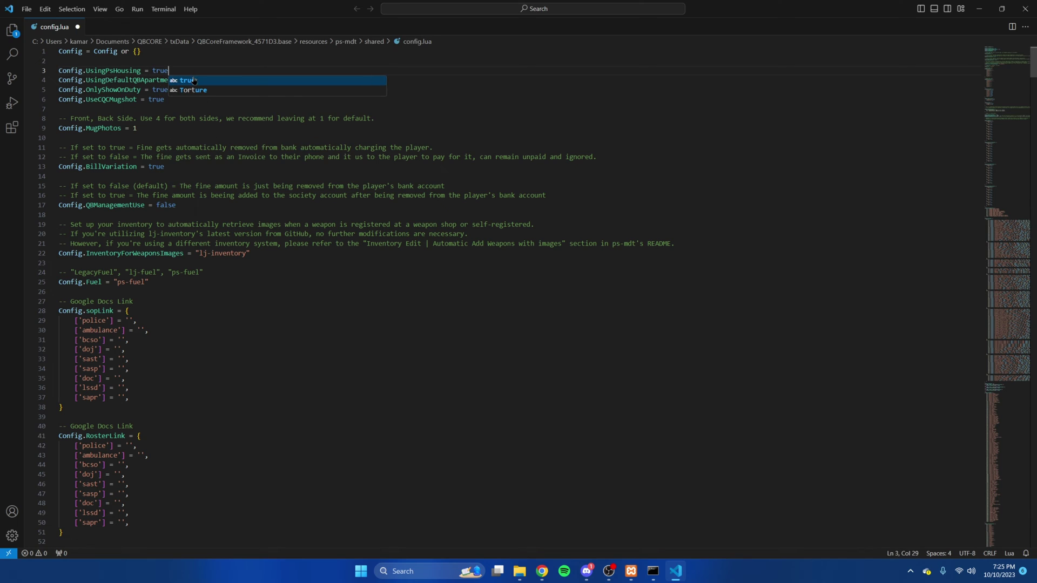
left_click(352, 135)
left_click_drag(193, 80, 209, 80)
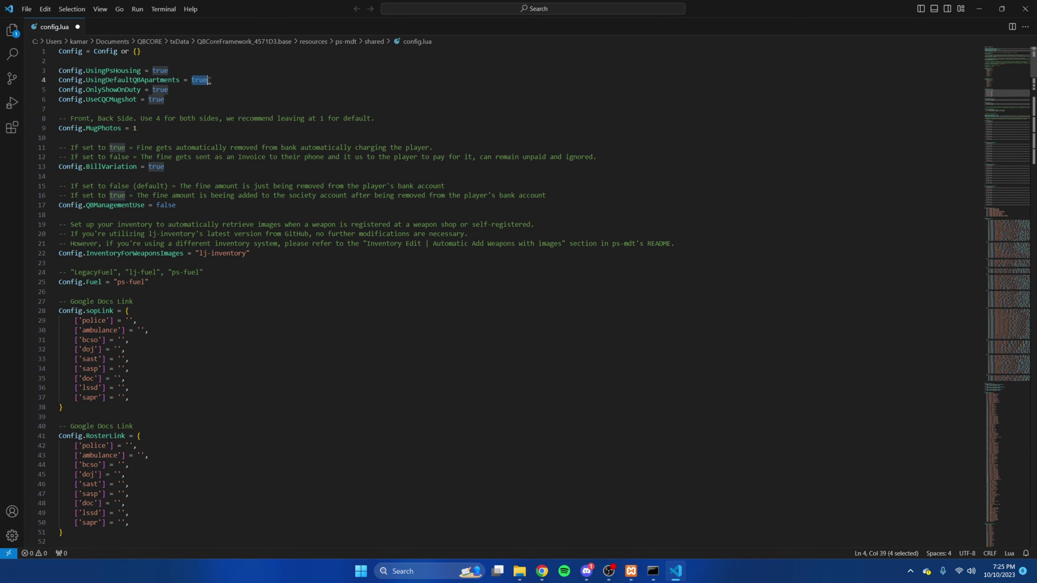
type("false")
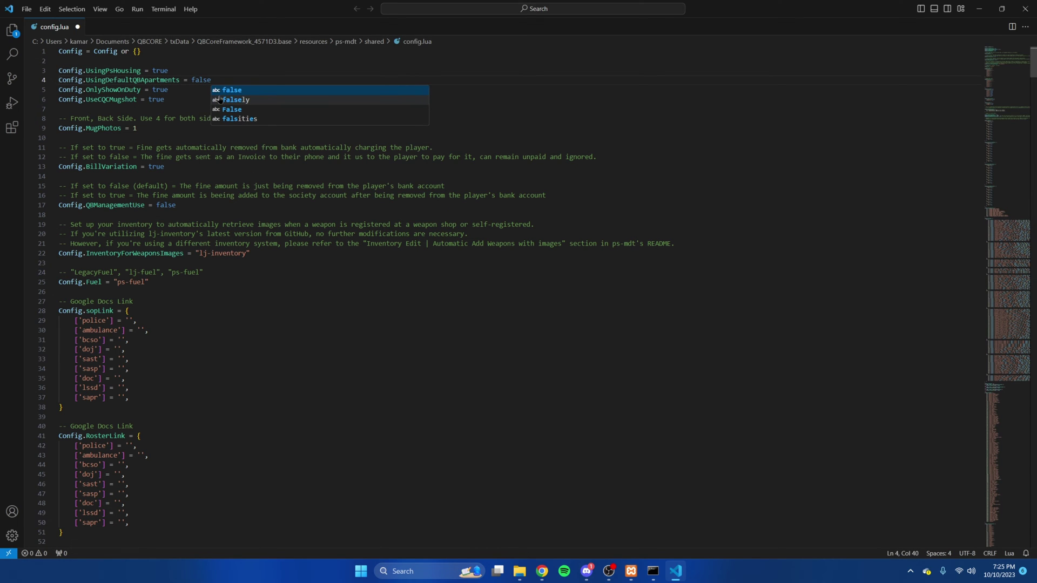
left_click(255, 176)
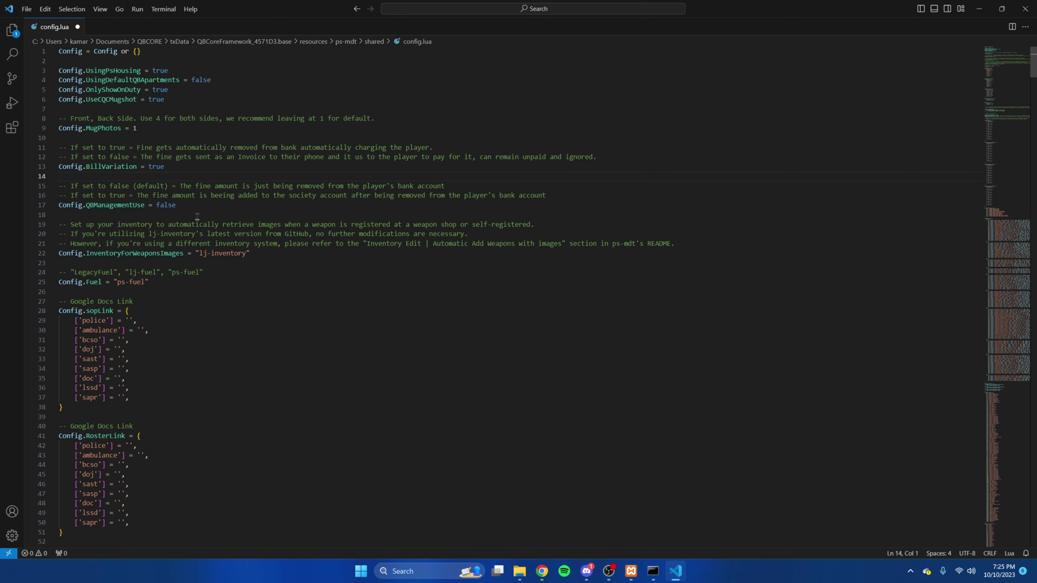
Change the inventory to qb-inventory and Config.Fuel to LegacyFuel, then save the file.
left_click_drag(199, 253, 246, 255)
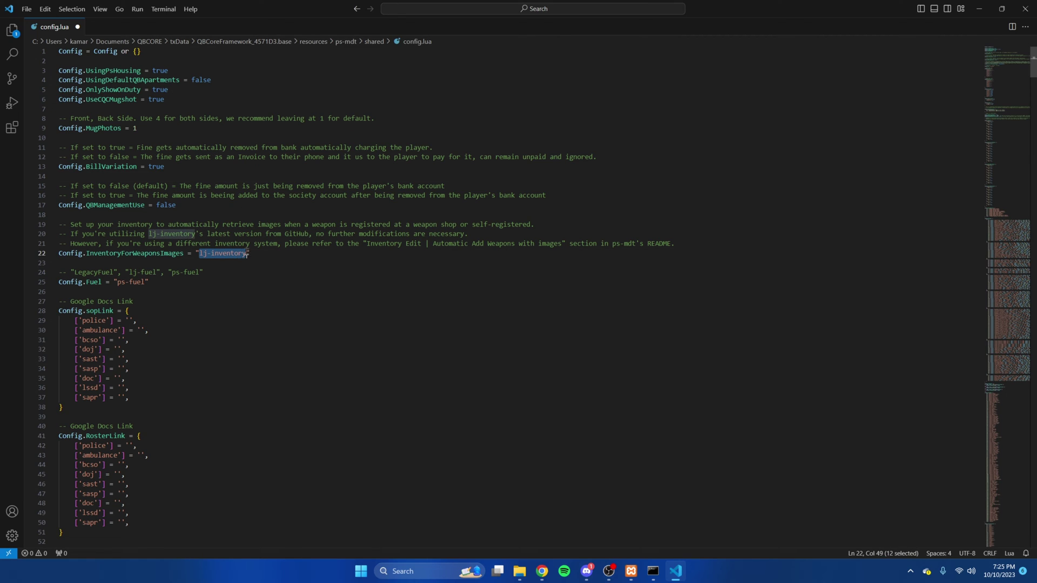
type("qb")
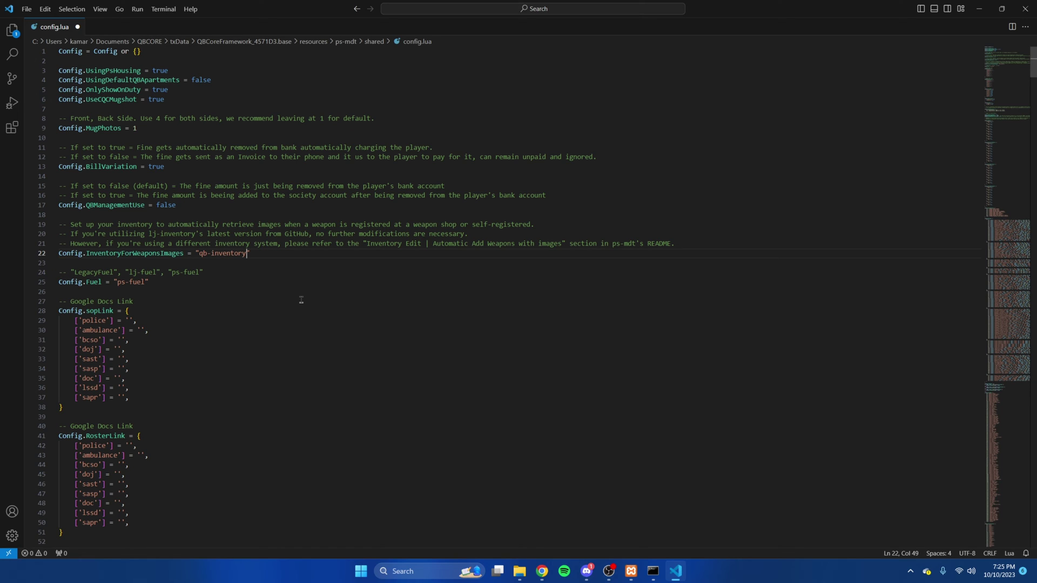
left_click_drag(118, 283, 144, 283)
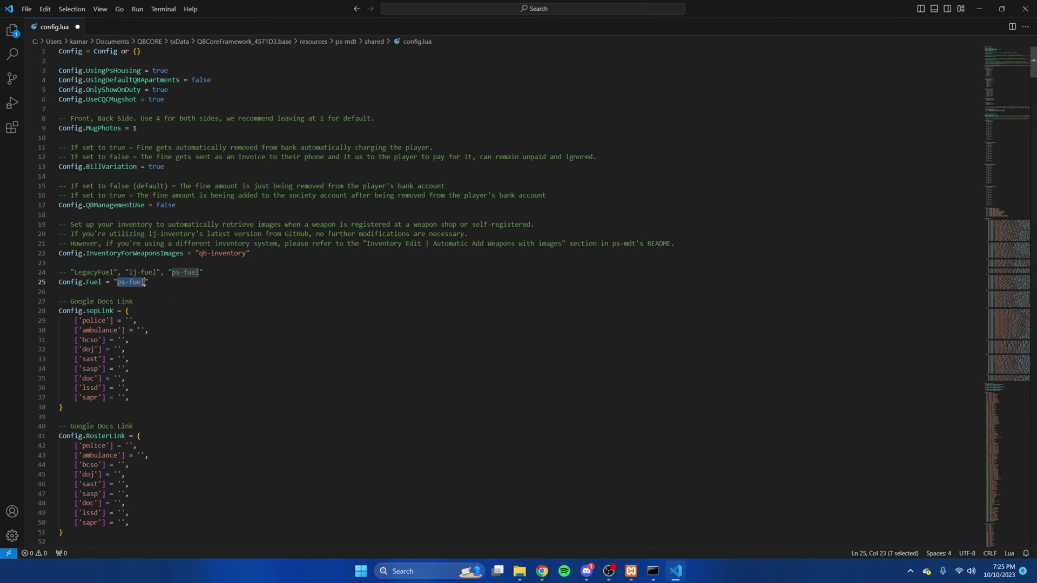
type("La")
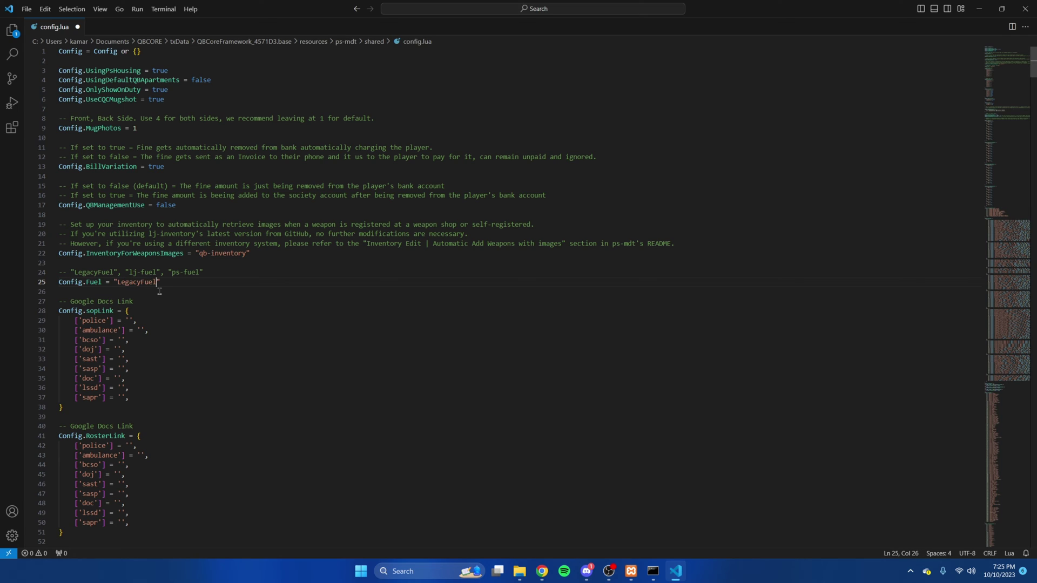
scroll(195, 307, "down", 3)
scroll(237, 326, "up", 3)
left_click(284, 166)
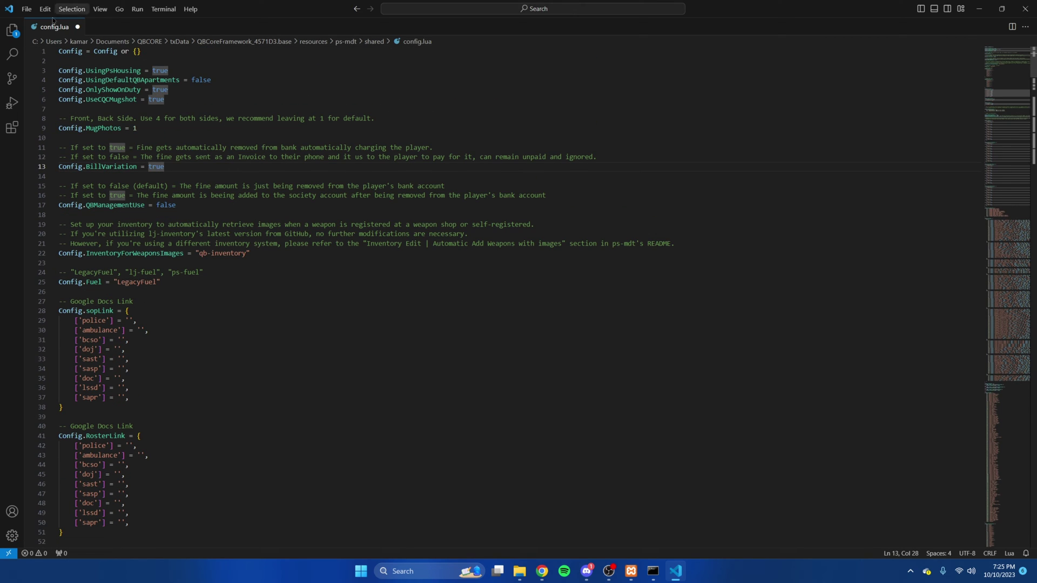
left_click(27, 8)
left_click(137, 171)
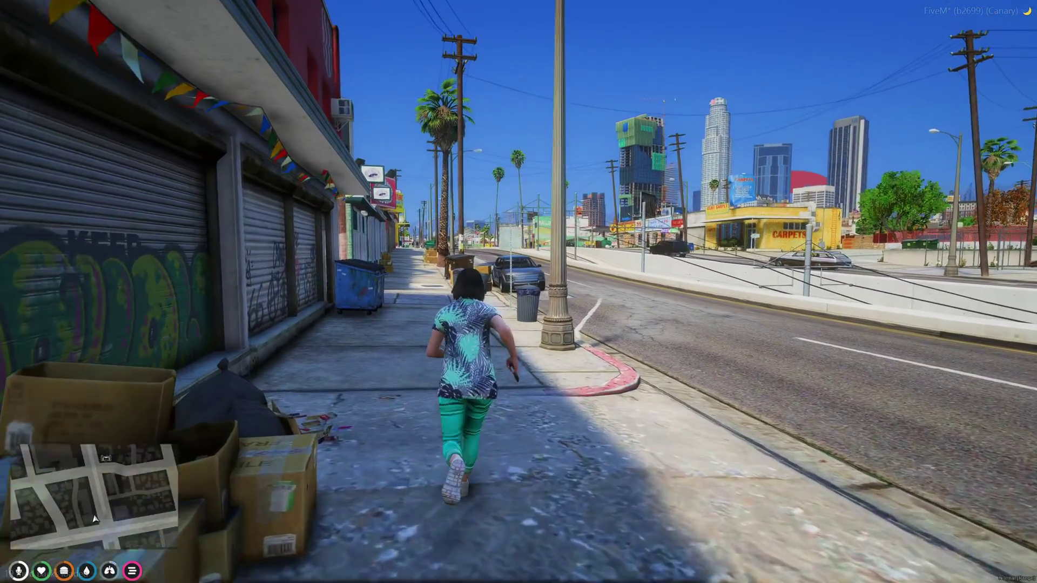
Fire a pistol to raise a 10-11 alert and check it under the MDT's Recent Calls.
key("1")
left_click(518, 292)
key("ctrl")
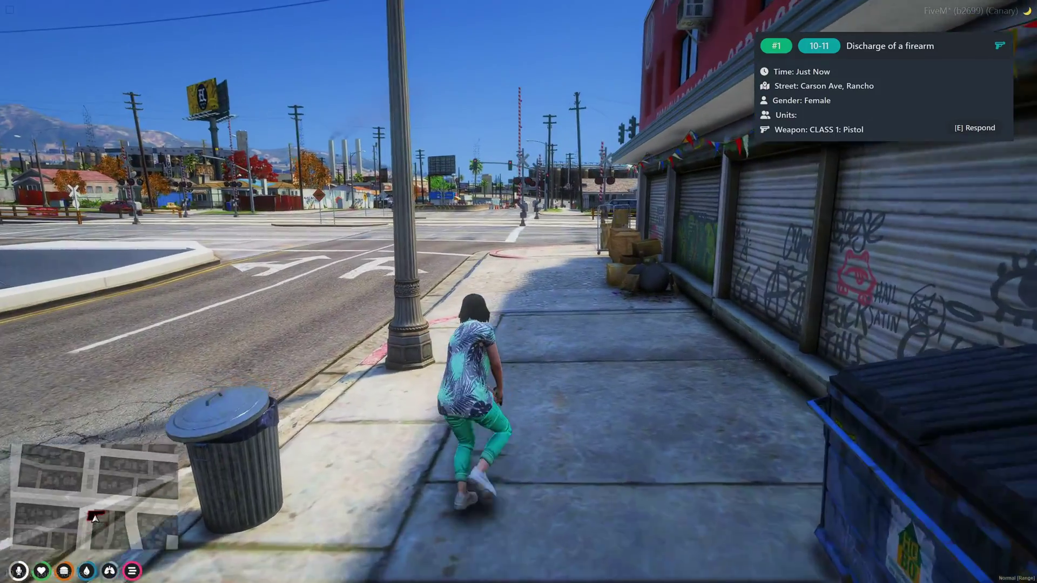
key("F5")
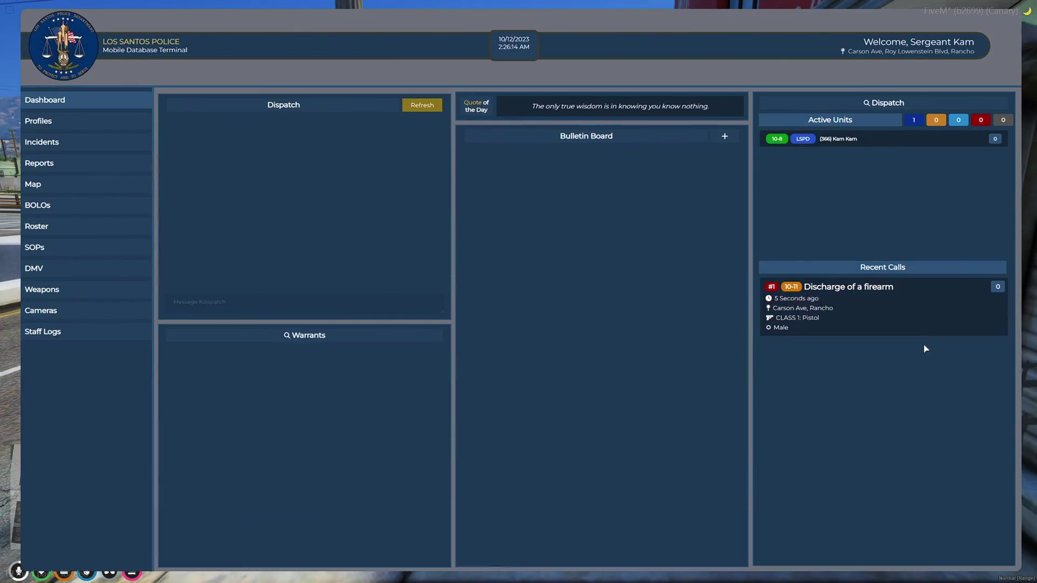
key("Escape")
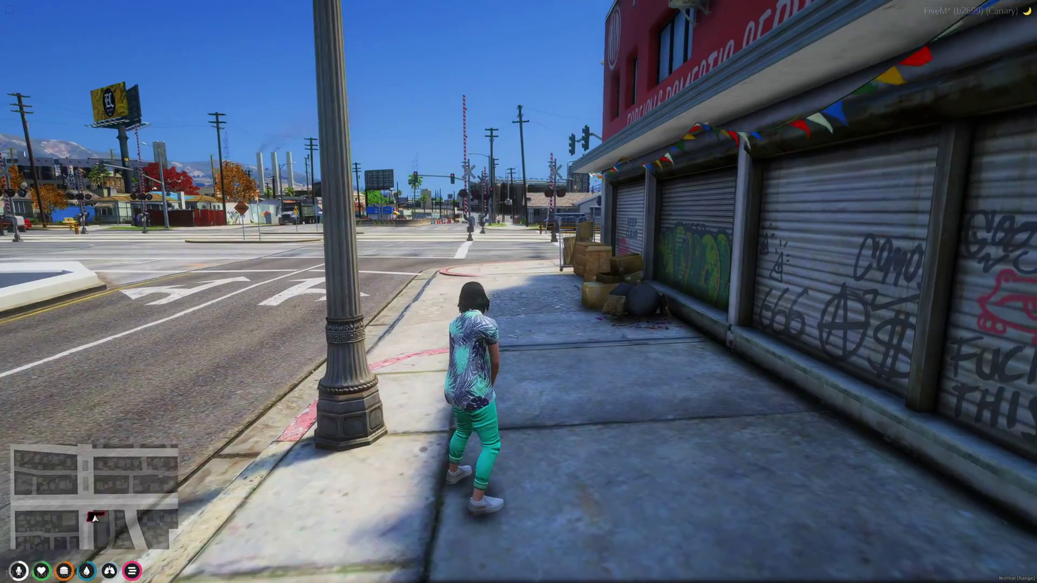
Fire the pistol again for another alert, then travel along the street toward the shop.
key("w")
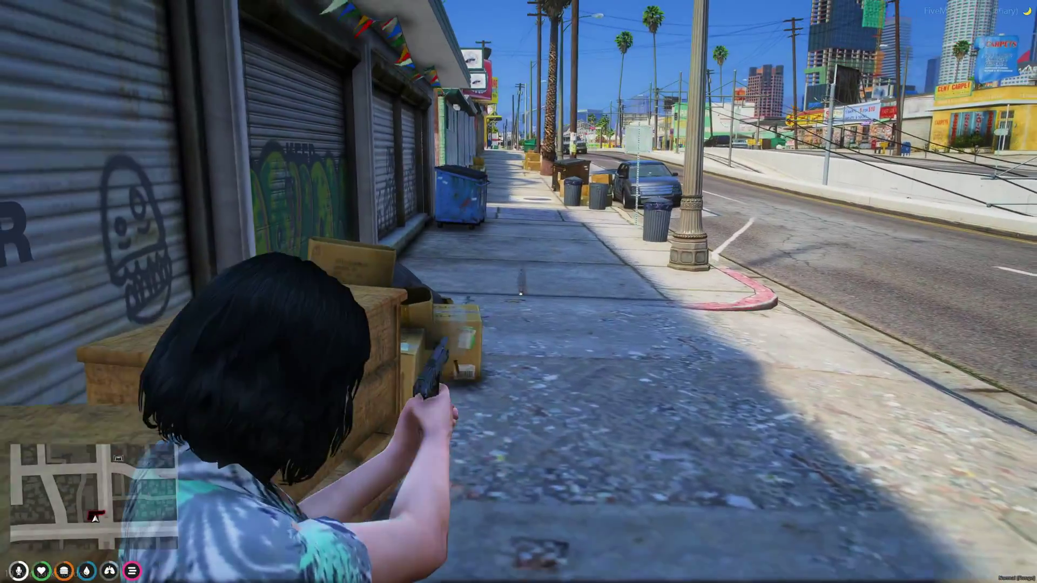
left_click(518, 292)
key("w")
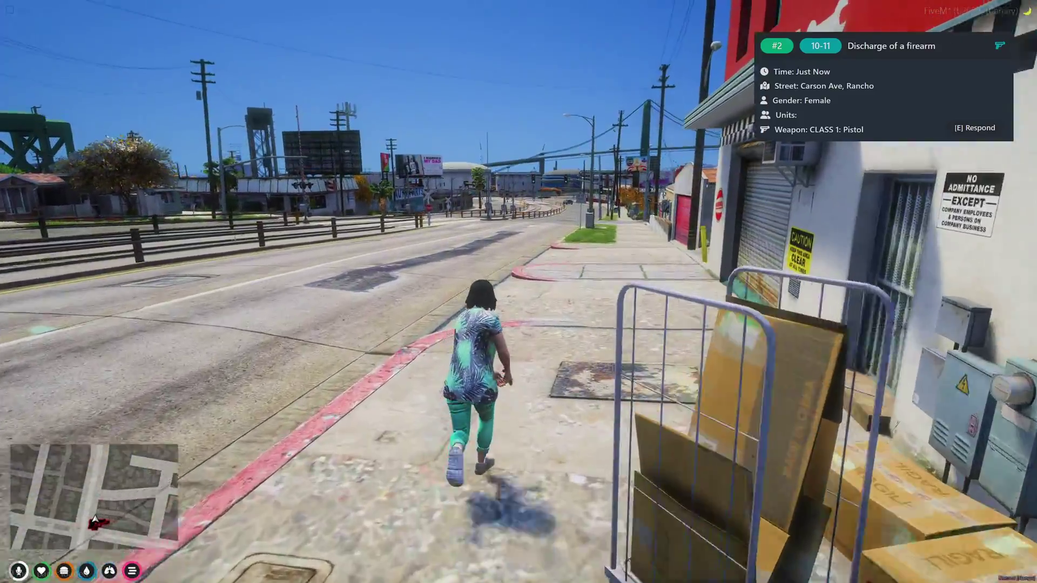
key("F2")
key("w")
key("F2")
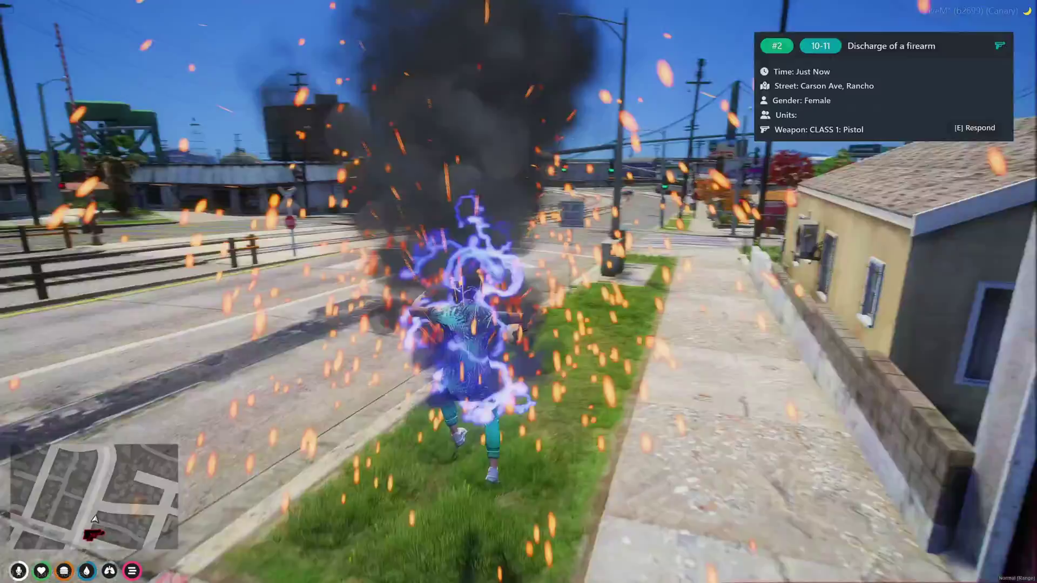
key("w")
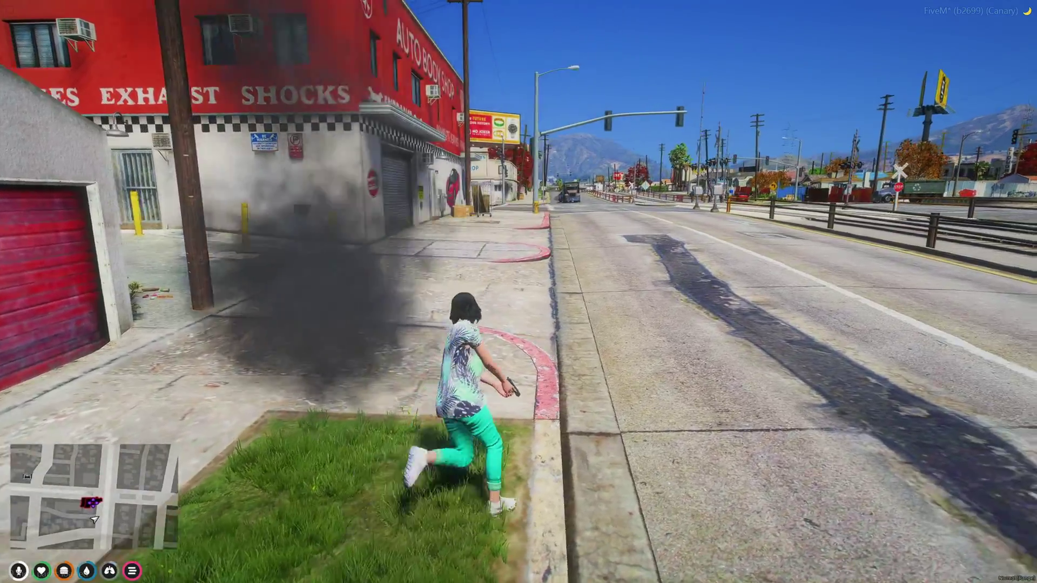